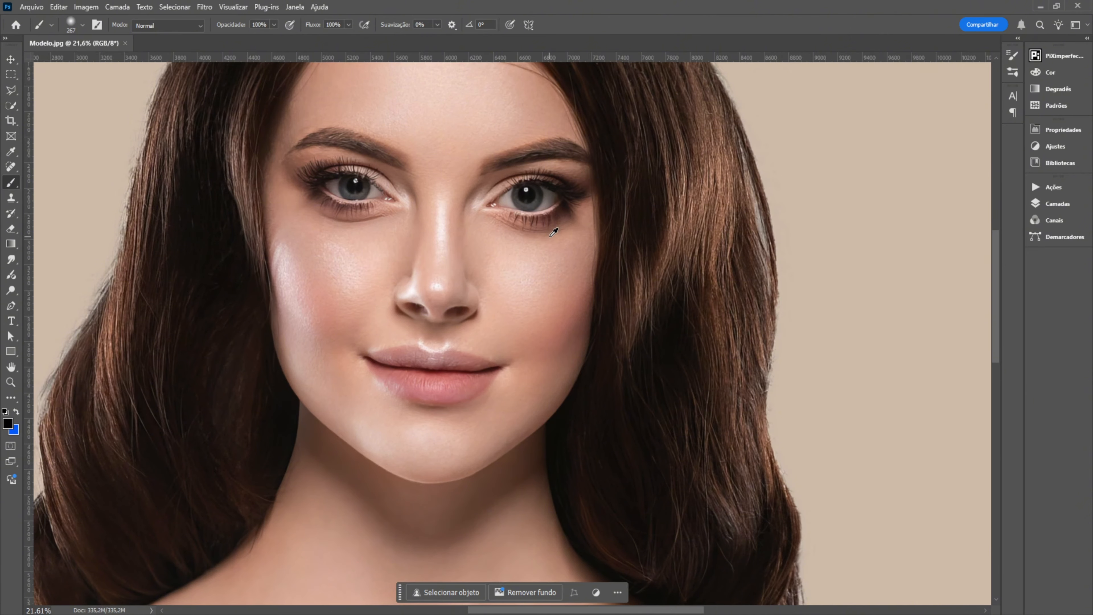
pyautogui.scroll(-5, 554, 232)
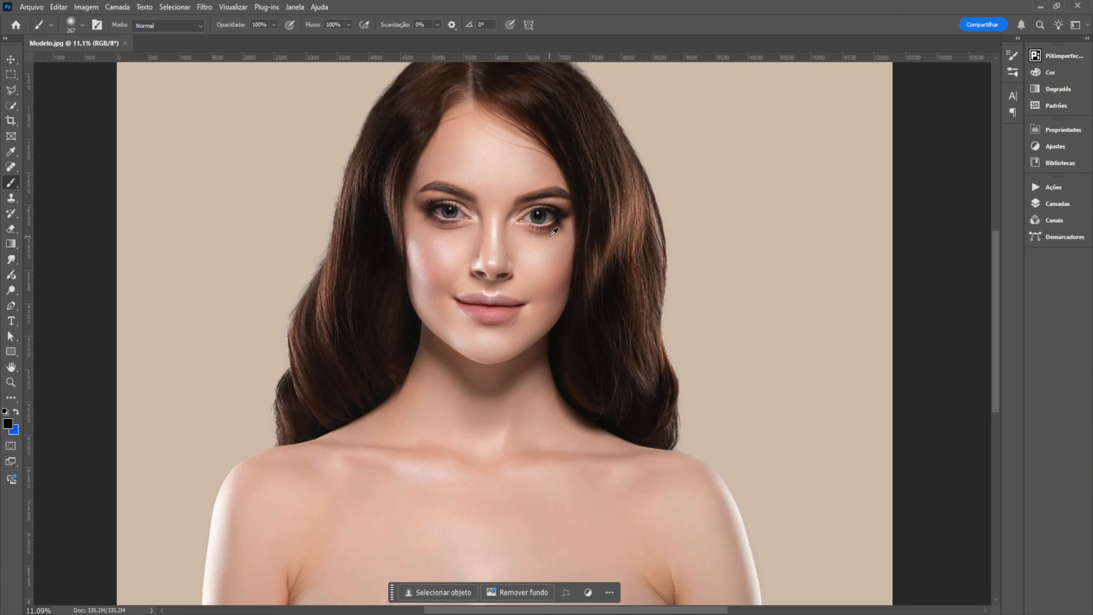
pyautogui.scroll(5, 554, 232)
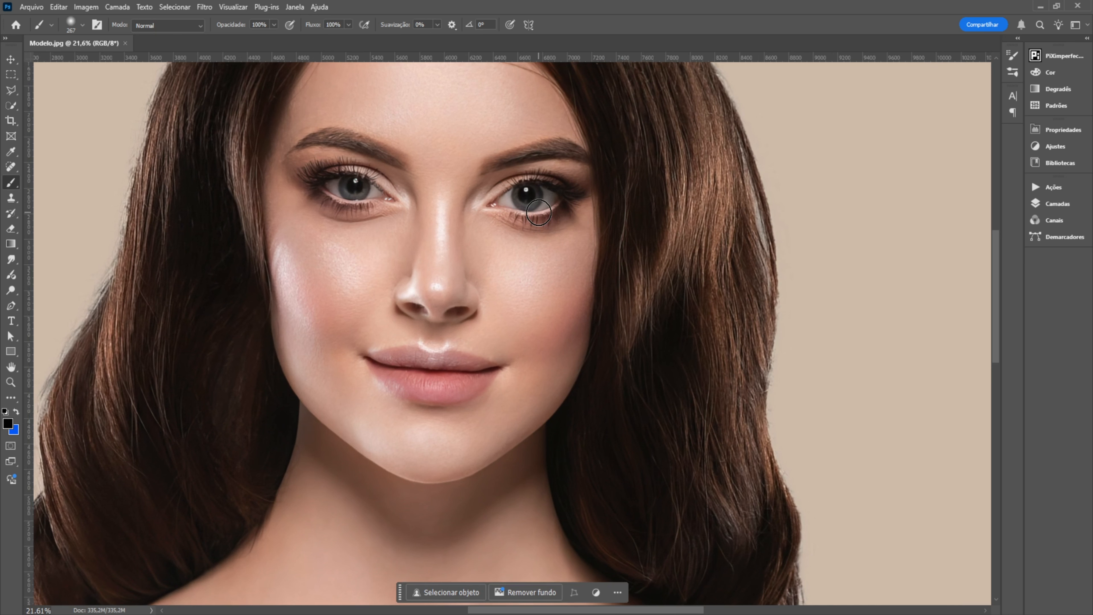
pyautogui.moveTo(452, 192)
pyautogui.mouseDown()
pyautogui.moveTo(459, 284)
pyautogui.moveTo(495, 289)
pyautogui.mouseUp()
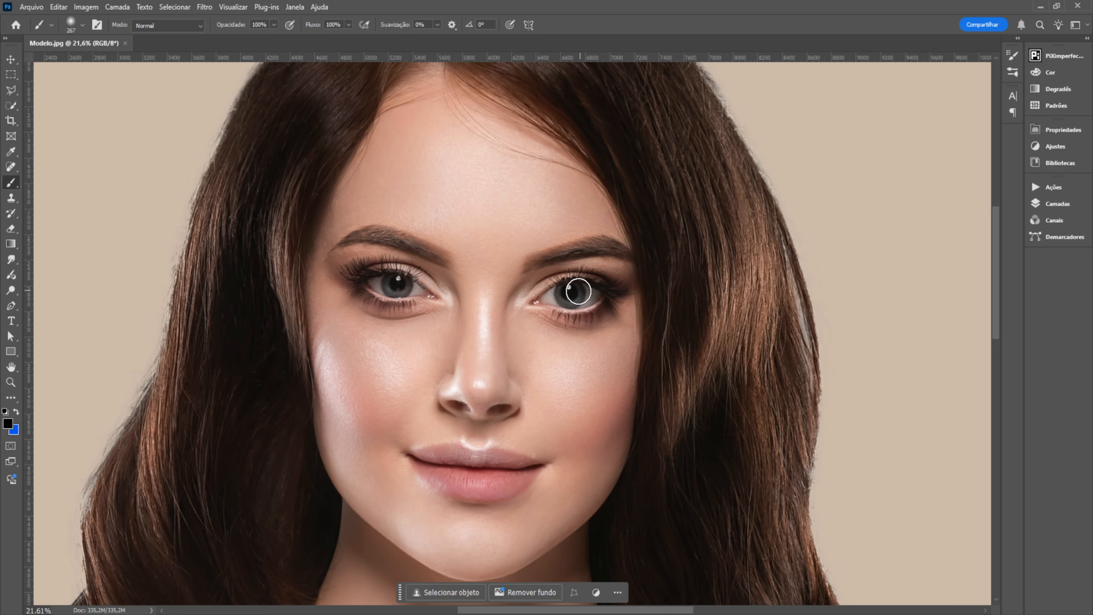
pyautogui.scroll(2, 414, 298)
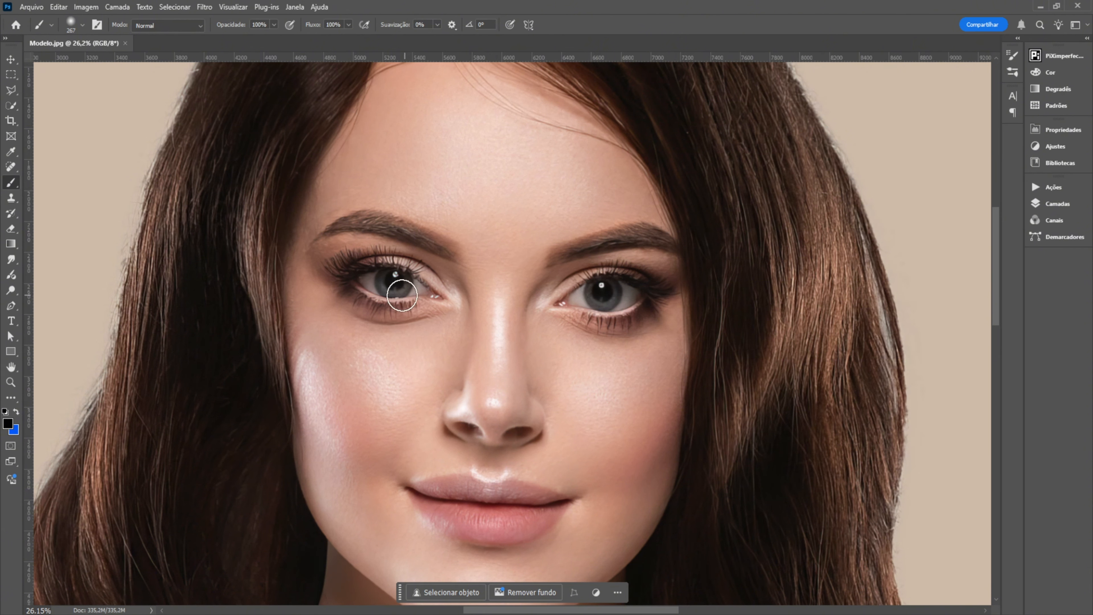
# Unlock the portrait's background layer so that it becomes a regular layer.
pyautogui.click(1047, 207)
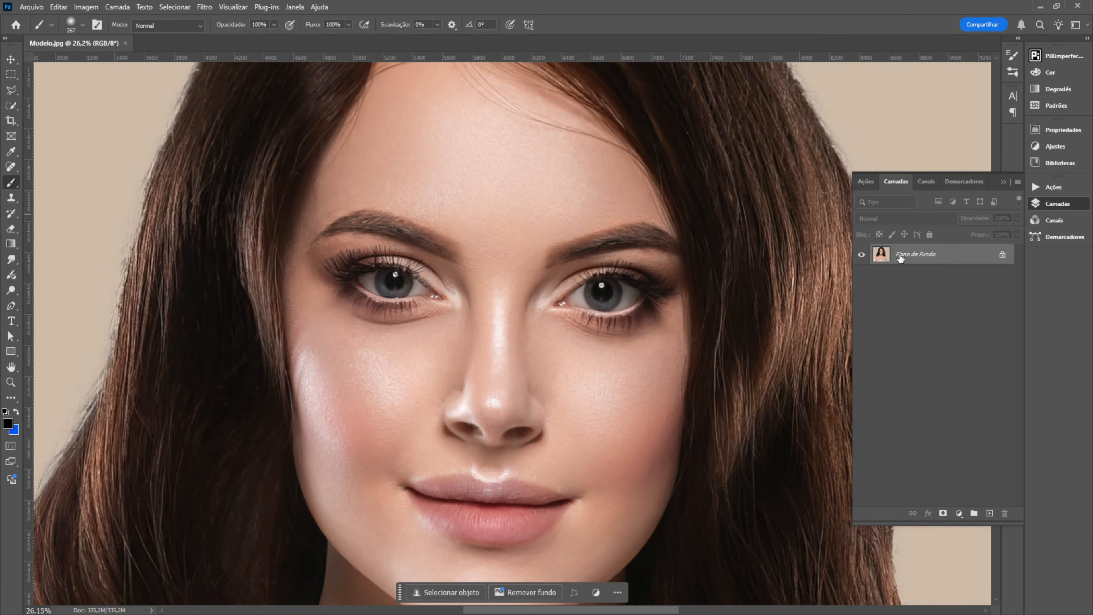
pyautogui.click(1000, 255)
pyautogui.doubleClick(969, 254)
pyautogui.click(1045, 101)
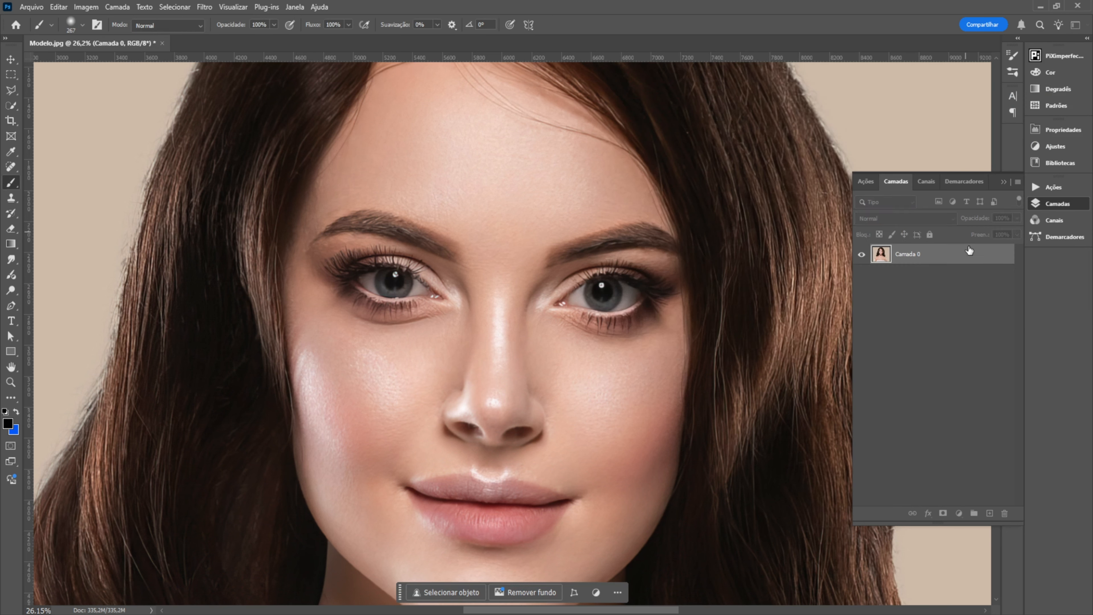
# Add a Curves adjustment layer above the portrait and raise the curve's midpoint to brighten the image strongly.
pyautogui.click(959, 514)
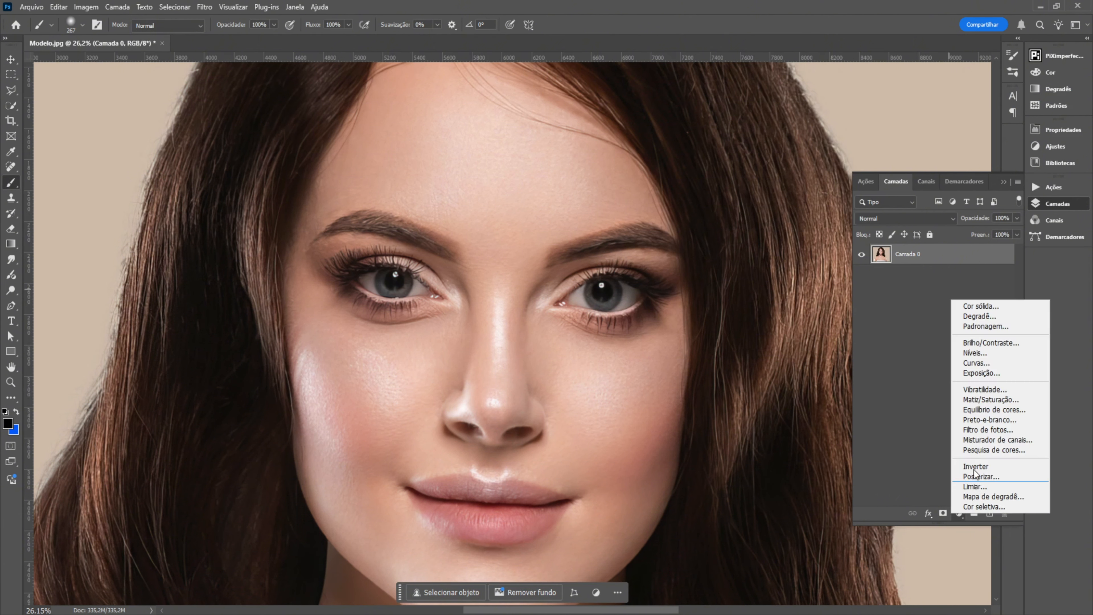
pyautogui.click(988, 368)
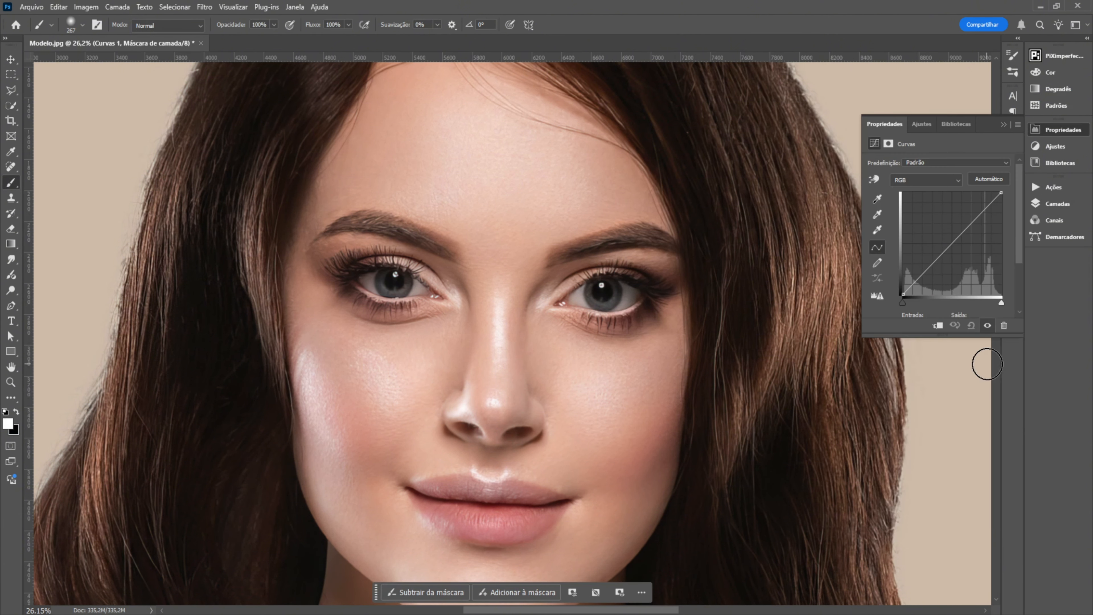
pyautogui.click(952, 244)
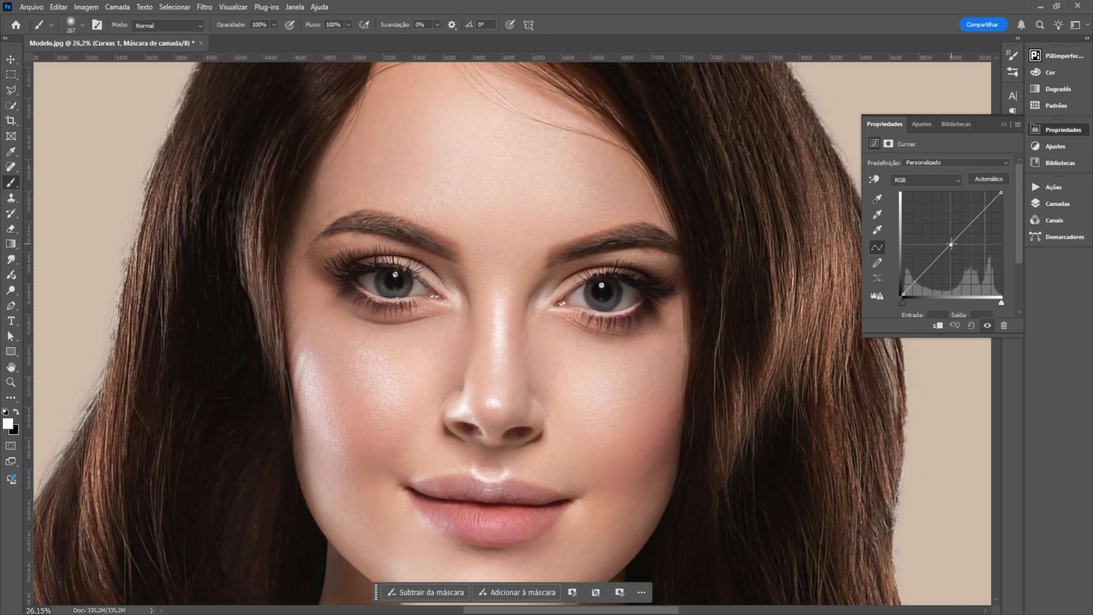
pyautogui.moveTo(952, 244); pyautogui.dragTo(938, 233)
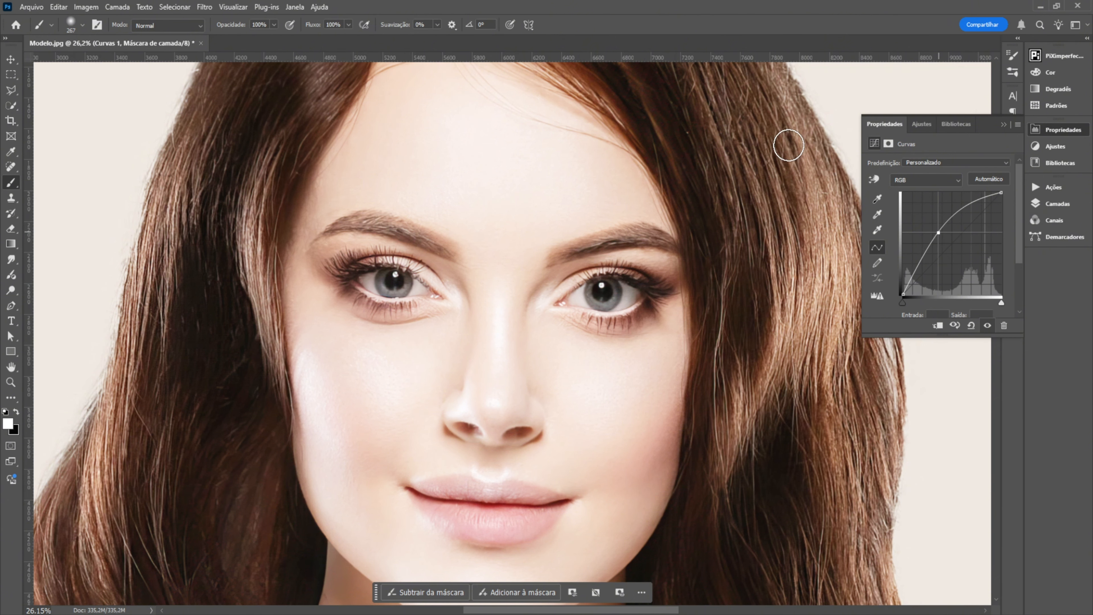
# Invert the Curves layer's mask to black to hide the brightening.
pyautogui.click(1063, 203)
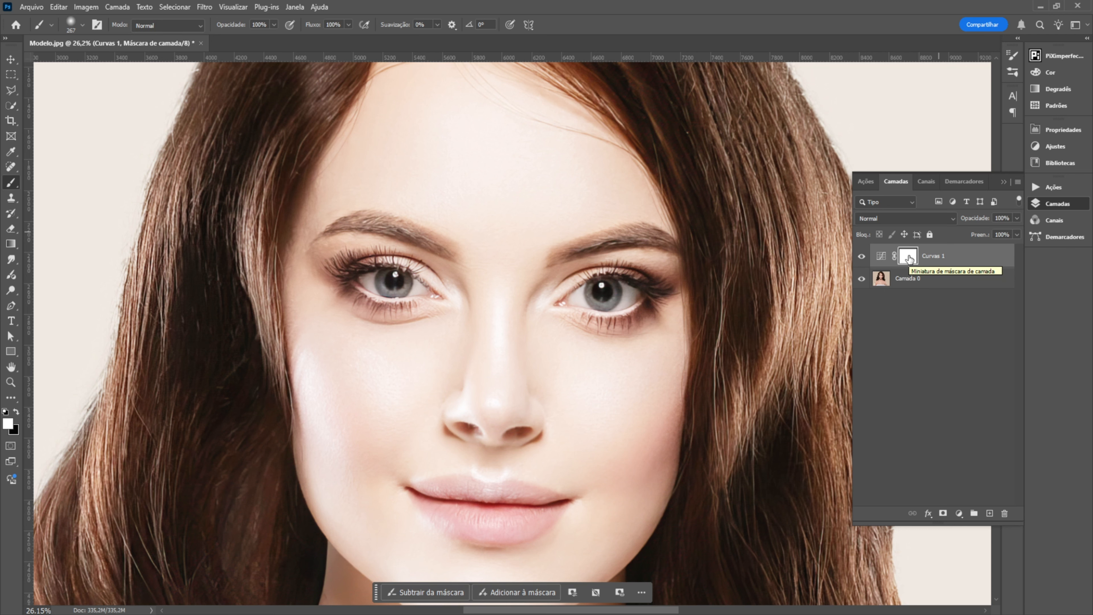
pyautogui.moveTo(909, 258); pyautogui.dragTo(910, 259)
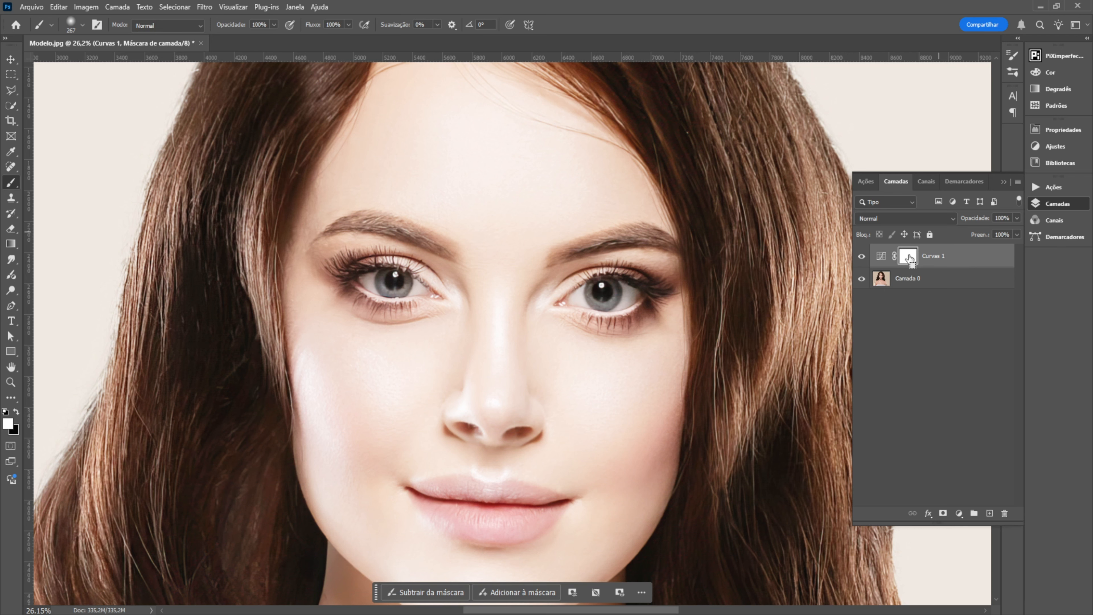
pyautogui.hotkey('ctrl', 'i')
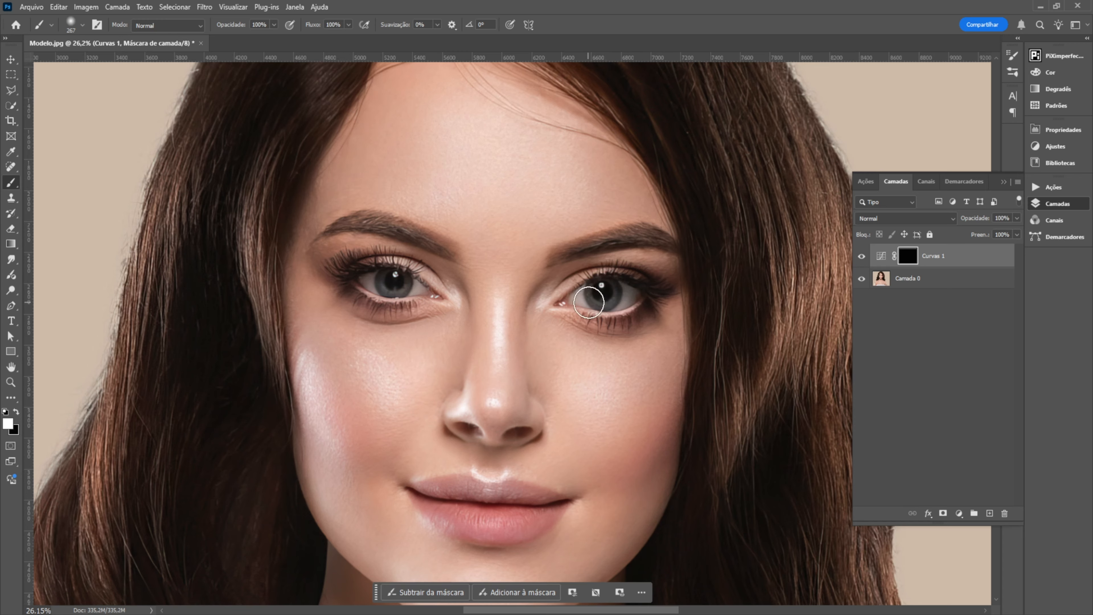
# Choose the PiX Iris 1 brush from the Iris Brush - Free preset group.
pyautogui.click(83, 25)
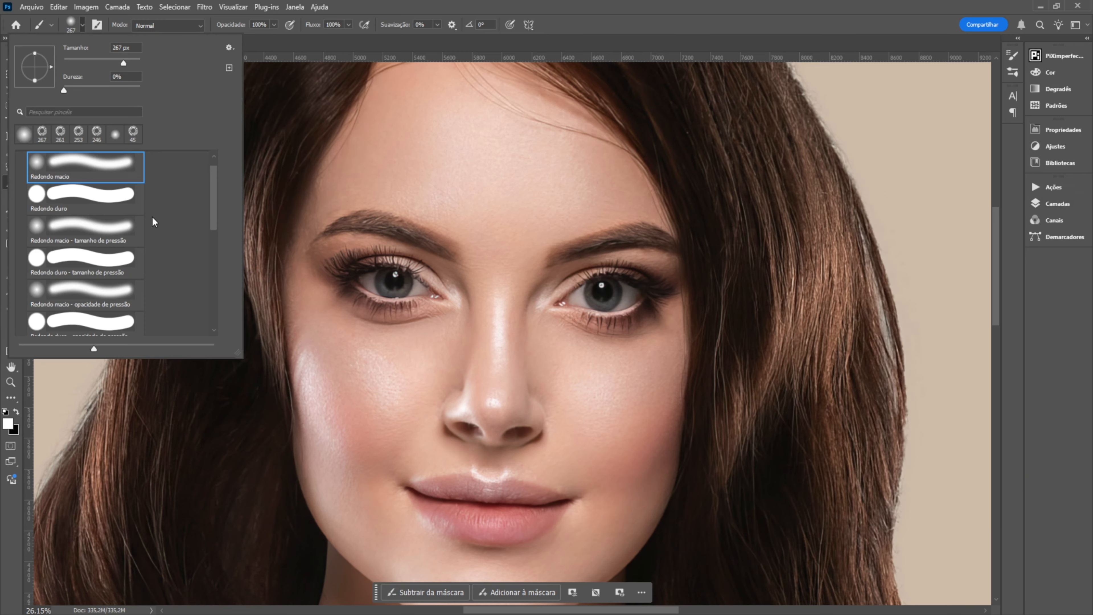
pyautogui.moveTo(218, 203); pyautogui.dragTo(217, 319)
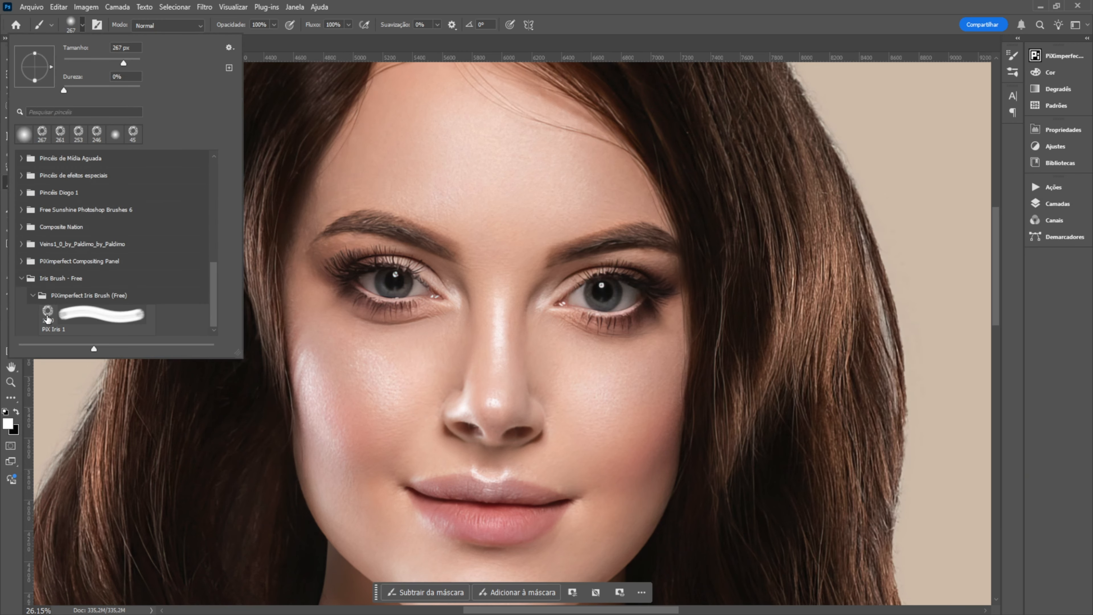
pyautogui.doubleClick(78, 321)
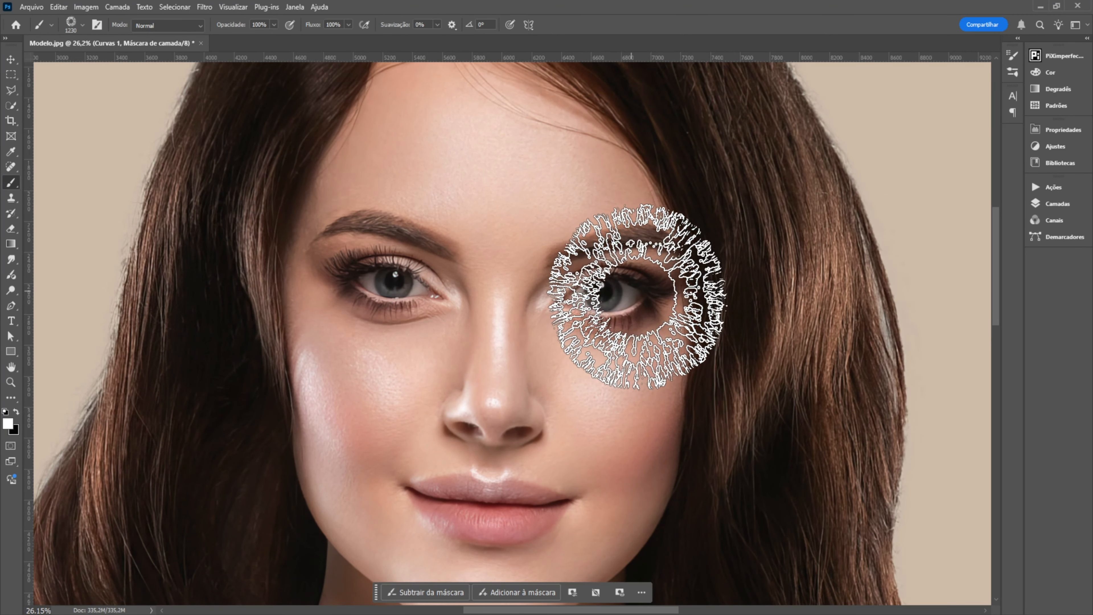
# Reduce the iris brush to about 256 px to fit the iris and stamp it in white over both irises on the Curves mask.
pyautogui.scroll(5, 619, 302)
pyautogui.scroll(1, 619, 303)
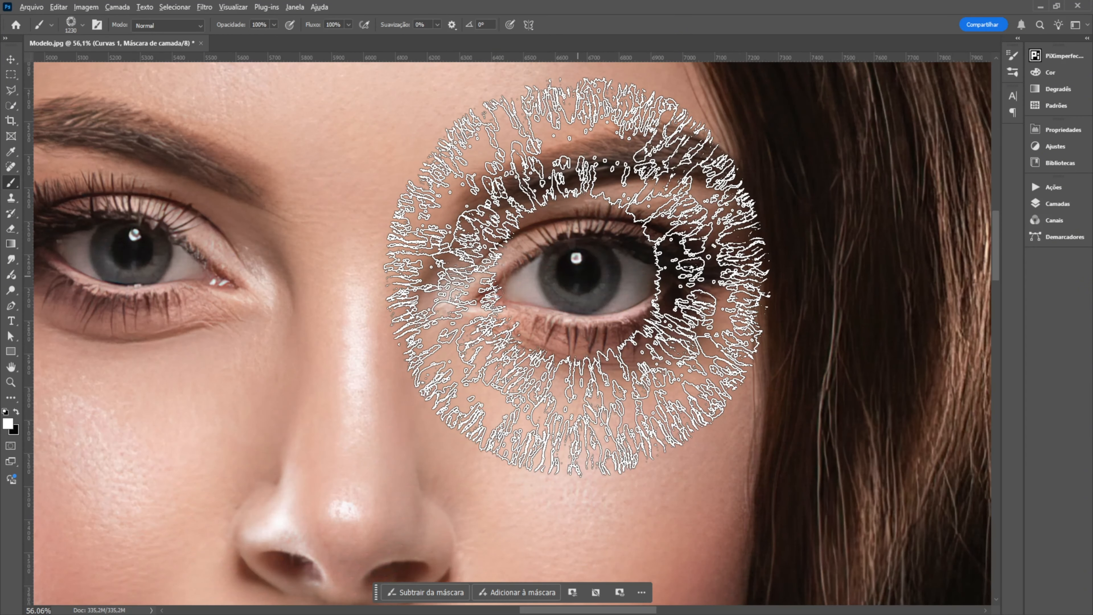
pyautogui.moveTo(588, 281); pyautogui.dragTo(449, 274)
pyautogui.rightClick(580, 275)
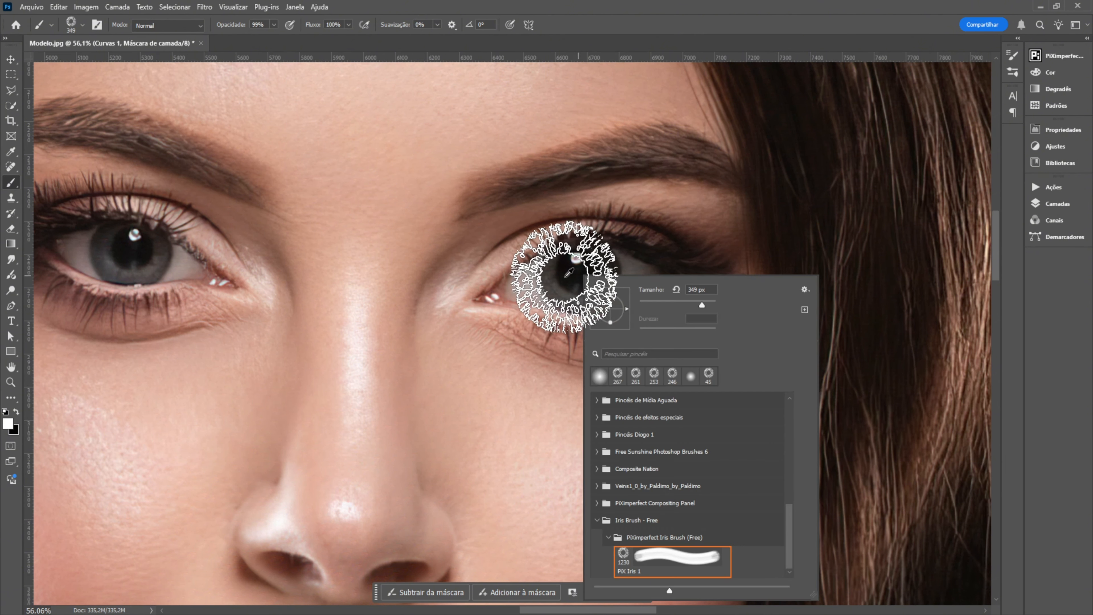
pyautogui.moveTo(557, 275)
pyautogui.mouseDown()
pyautogui.moveTo(531, 275)
pyautogui.moveTo(579, 273)
pyautogui.mouseUp()
pyautogui.rightClick(574, 275)
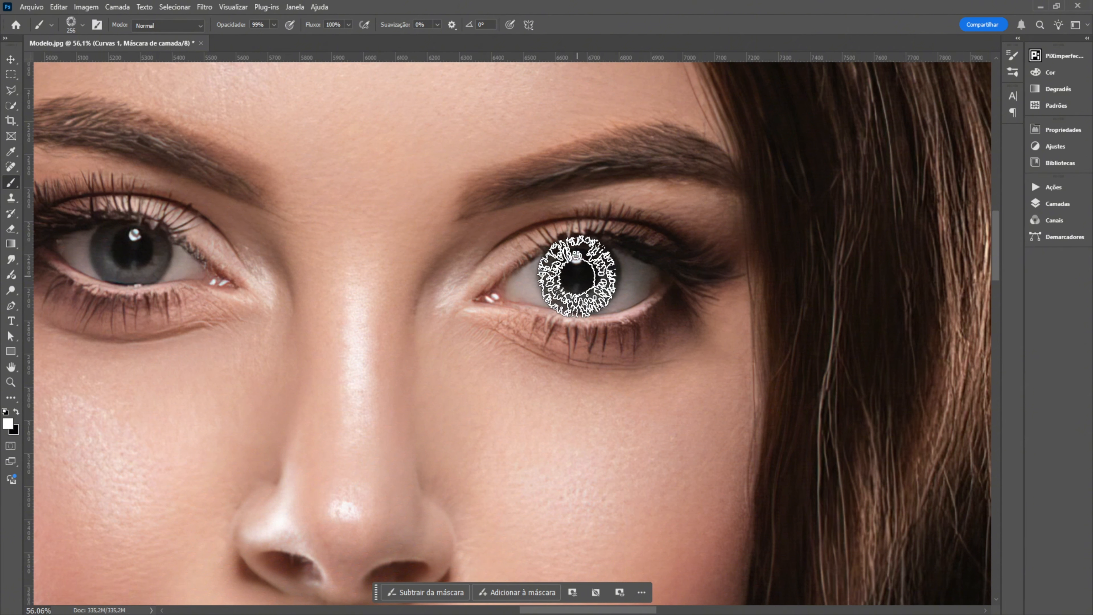
pyautogui.click(1059, 203)
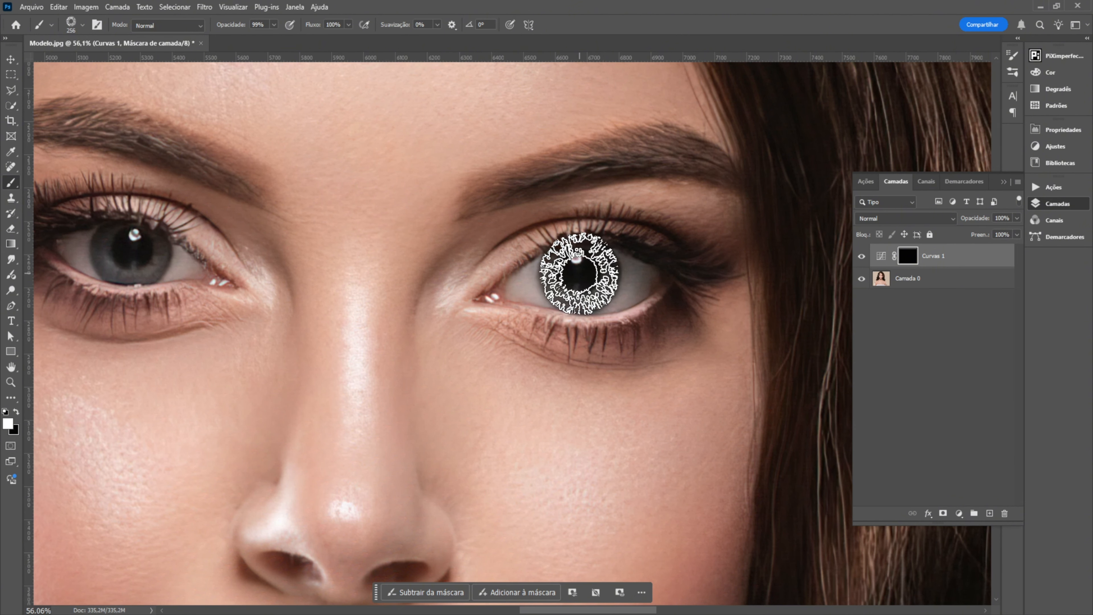
pyautogui.press('F7')
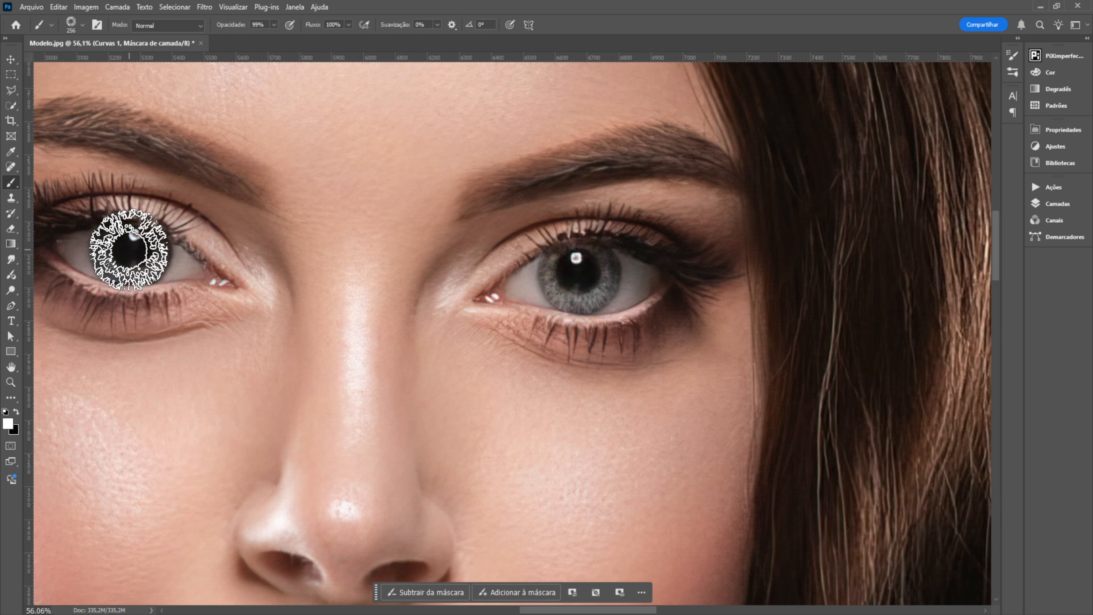
# Toggle the Curves layer's visibility to compare the eyes with and without the iris texture.
pyautogui.click(1058, 204)
pyautogui.click(861, 257)
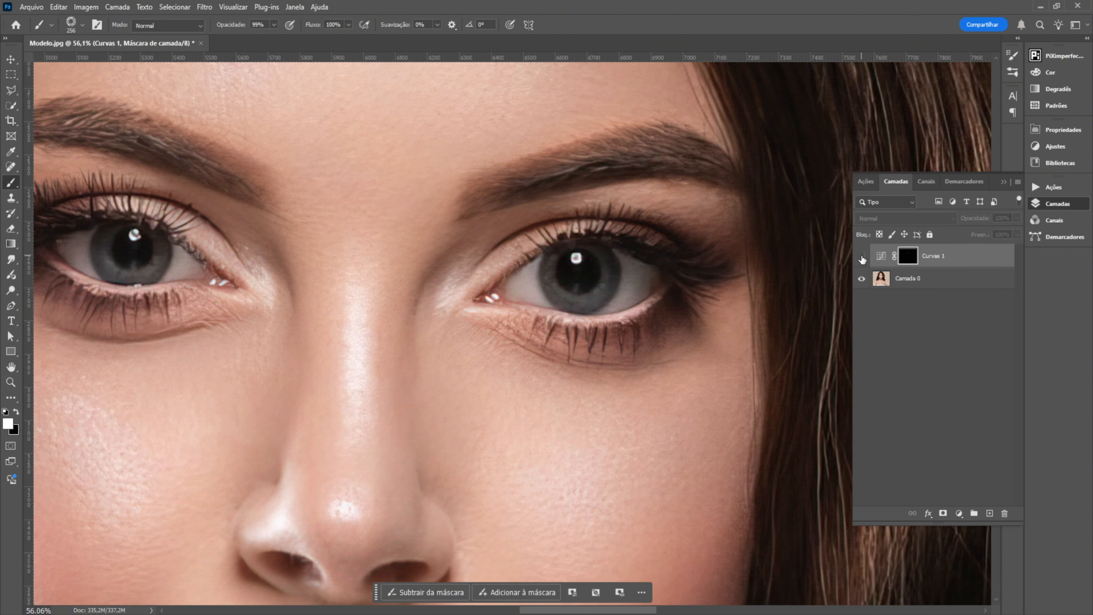
pyautogui.click(861, 256)
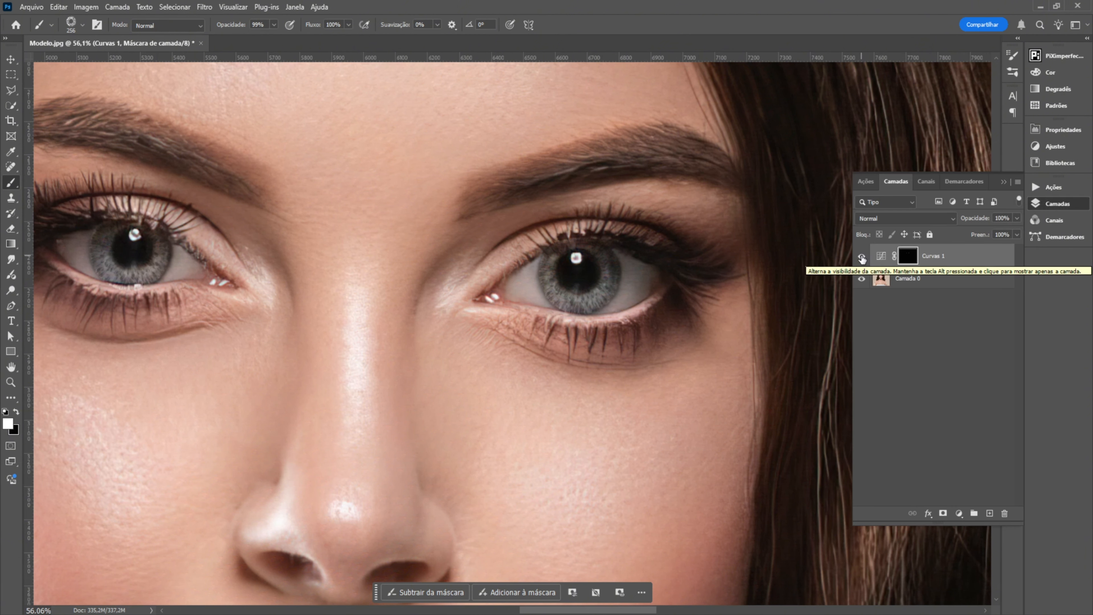
pyautogui.click(862, 257)
pyautogui.click(862, 258)
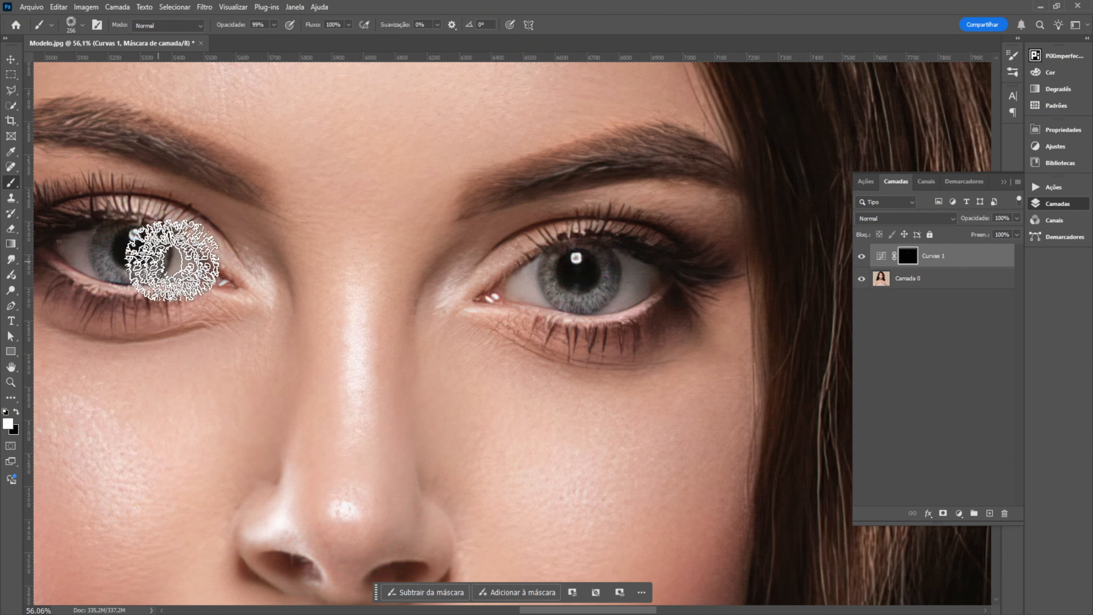
# Add a new empty layer above the Curves layer and choose the soft round brush Redondo macio.
pyautogui.click(990, 514)
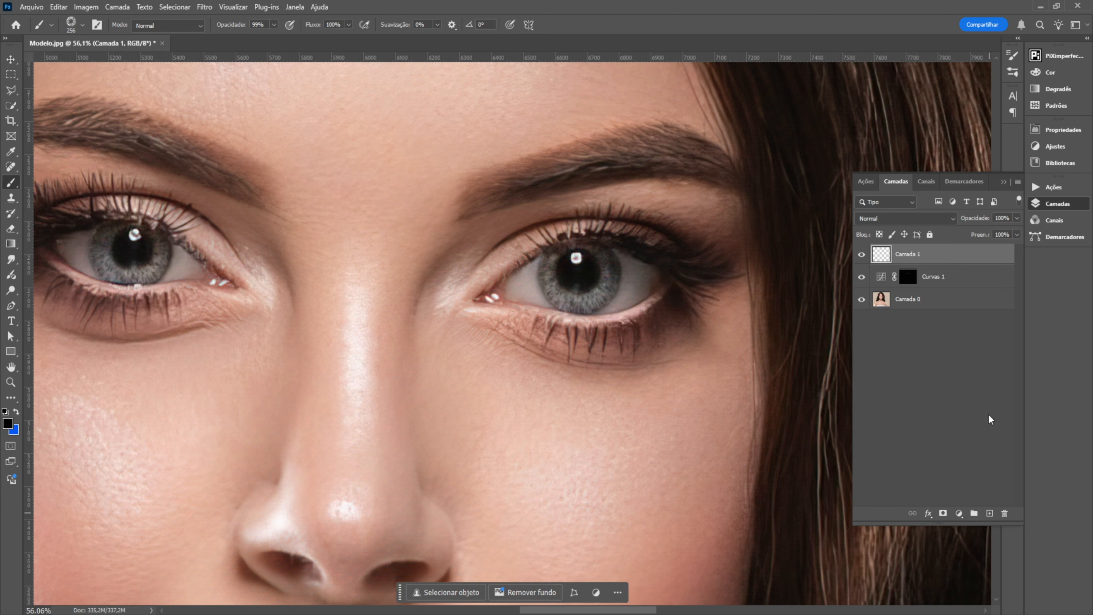
pyautogui.click(81, 26)
pyautogui.click(48, 133)
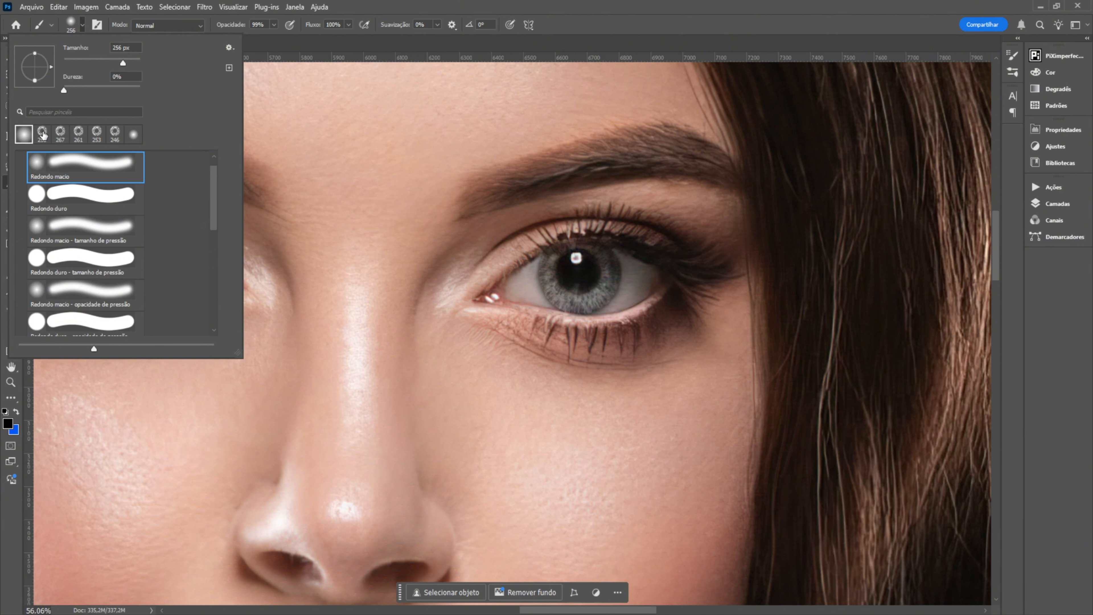
pyautogui.click(620, 35)
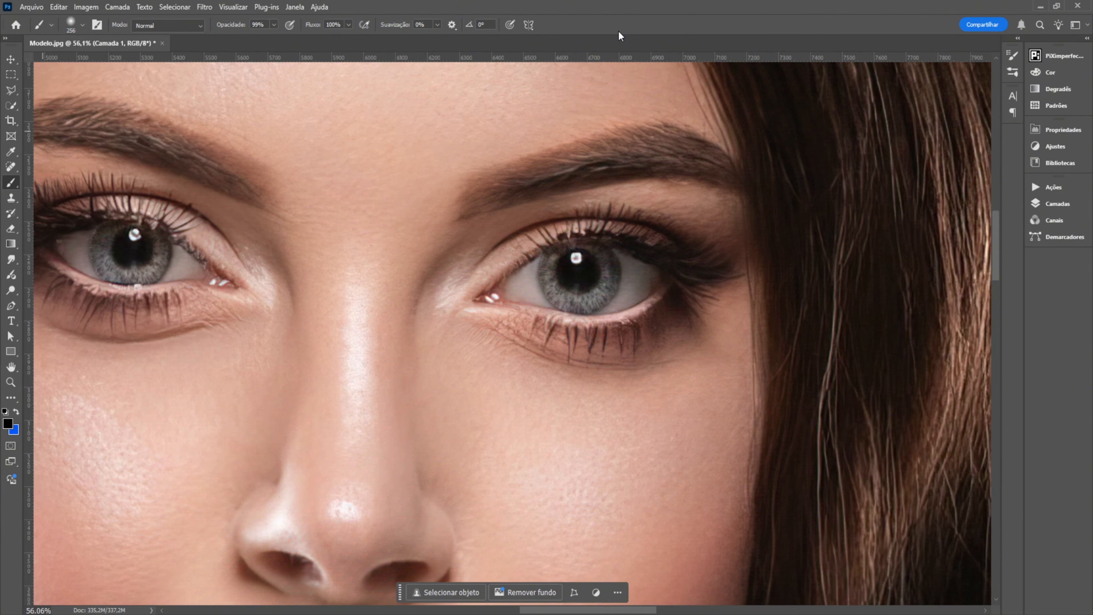
# Set the new empty layer's blend mode to Sobrepor (Overlay).
pyautogui.click(1054, 204)
pyautogui.click(912, 221)
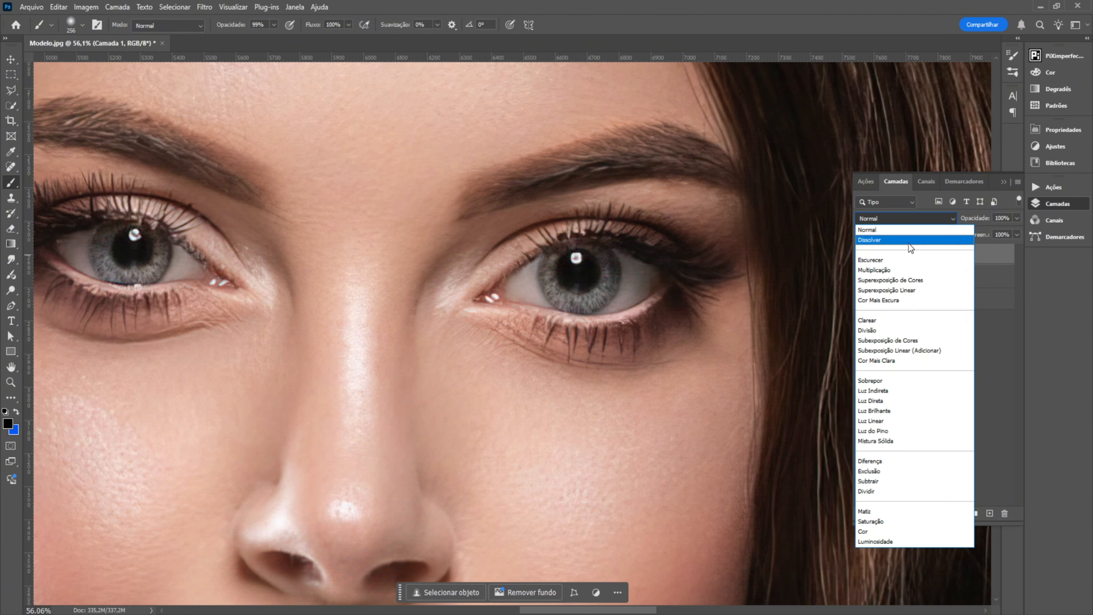
pyautogui.click(889, 379)
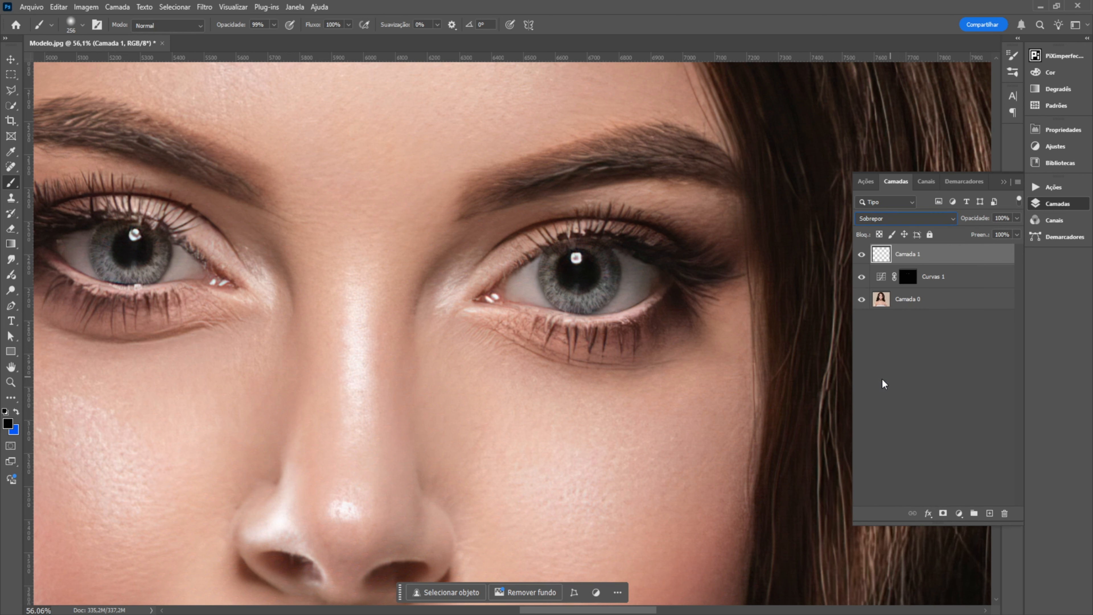
# Set the foreground colour to white and return to the Brush tool.
pyautogui.click(8, 424)
pyautogui.click(676, 352)
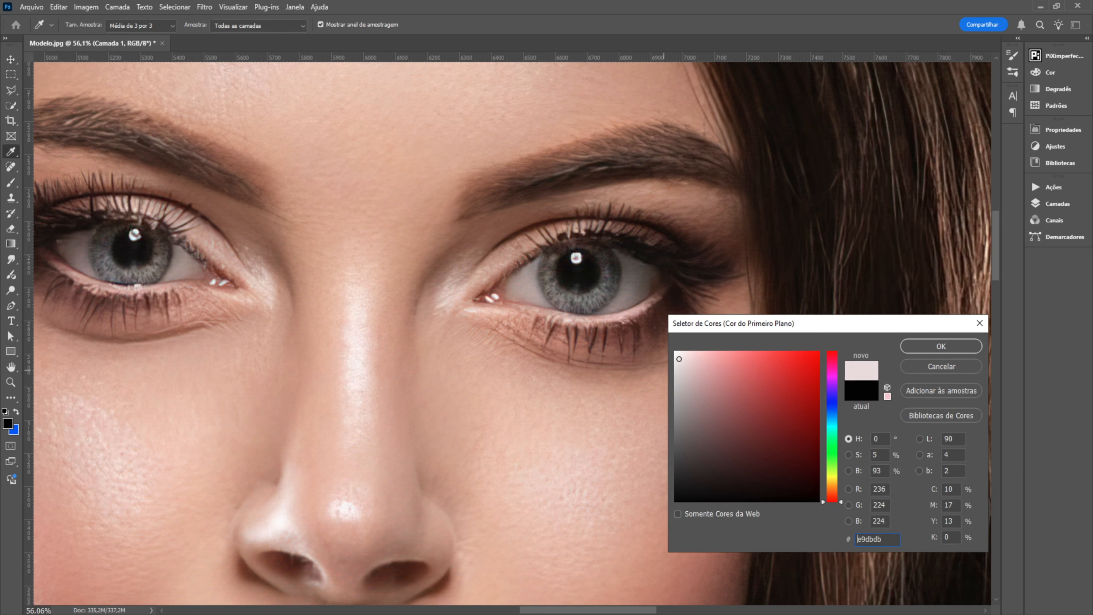
pyautogui.click(918, 346)
pyautogui.press('b')
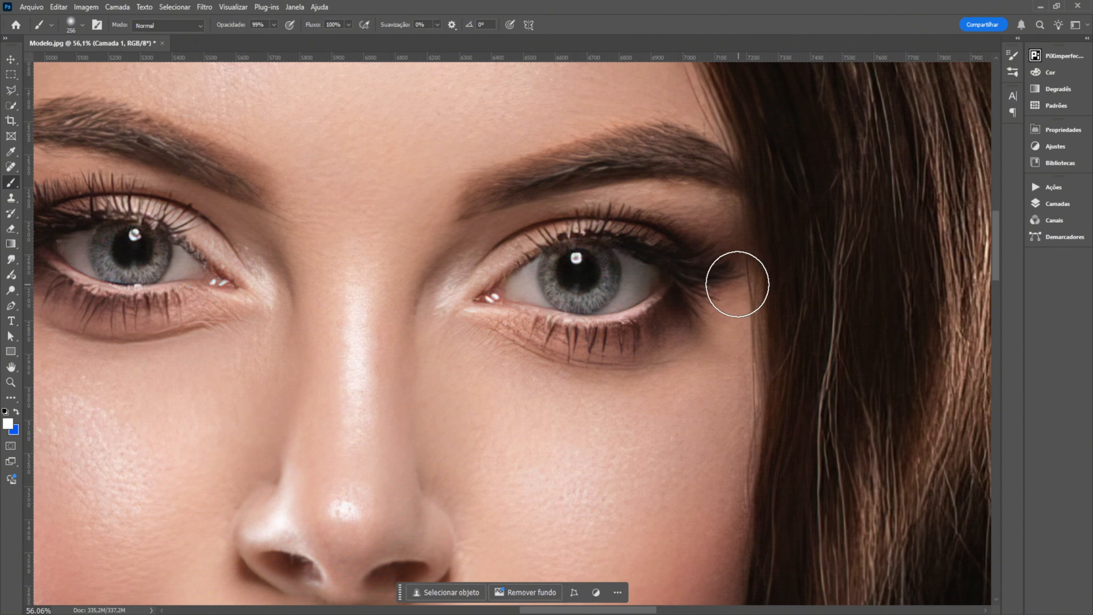
# Clip the Sobrepor layer to the Curves layer beneath it with a clipping mask.
pyautogui.click(1058, 204)
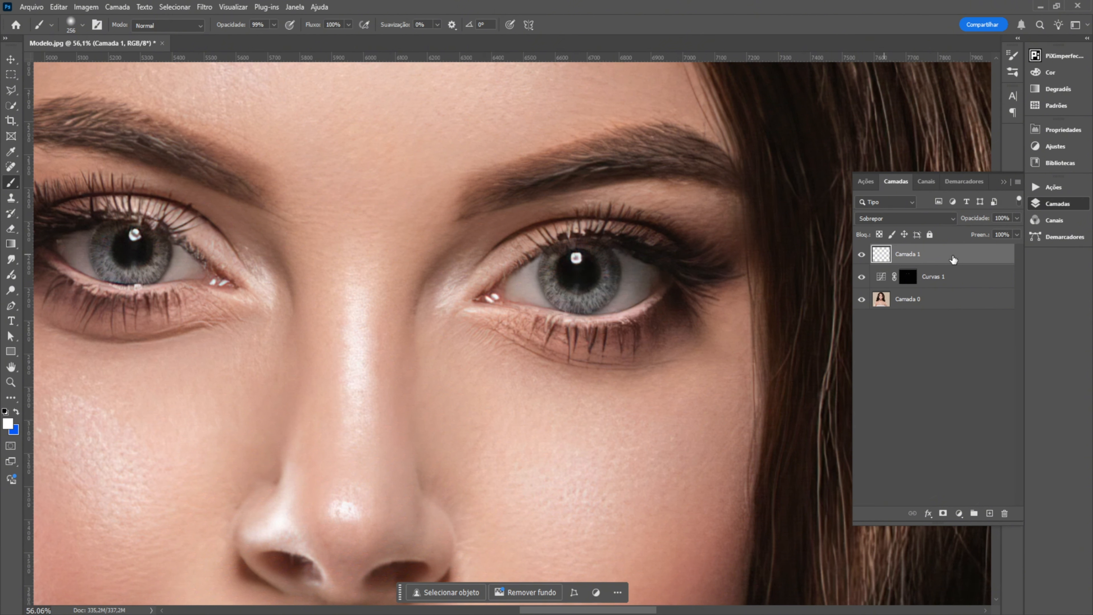
pyautogui.moveTo(953, 259); pyautogui.dragTo(951, 260)
pyautogui.keyDown('alt'); pyautogui.click(891, 265); pyautogui.keyUp('alt')
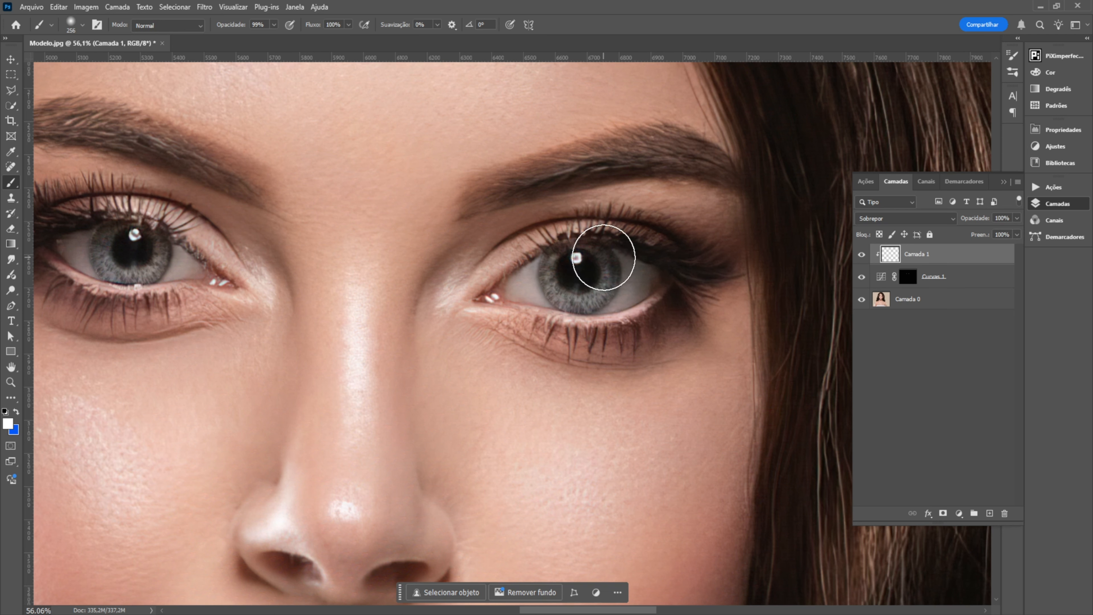
# Reduce the soft brush to about 81 px and paint white highlights over the lower part of both irises.
pyautogui.scroll(1, 580, 284)
pyautogui.moveTo(584, 285)
pyautogui.mouseDown()
pyautogui.moveTo(575, 297)
pyautogui.moveTo(561, 292)
pyautogui.moveTo(605, 284)
pyautogui.mouseUp()
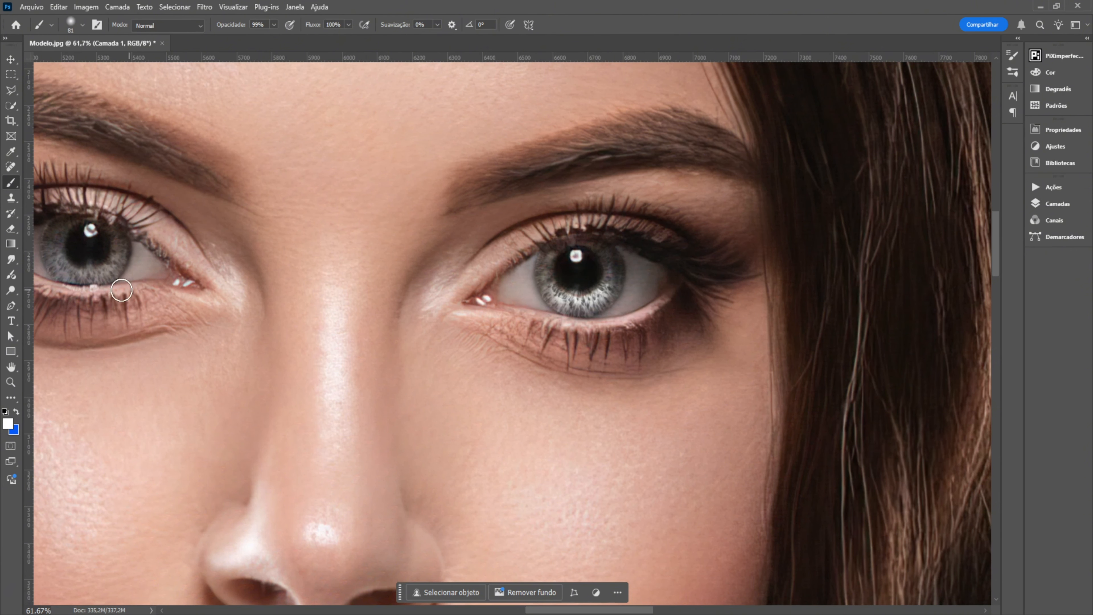
pyautogui.hscroll(-3, 186, 295)
pyautogui.moveTo(187, 264); pyautogui.dragTo(234, 260)
pyautogui.scroll(-3, 708, 341)
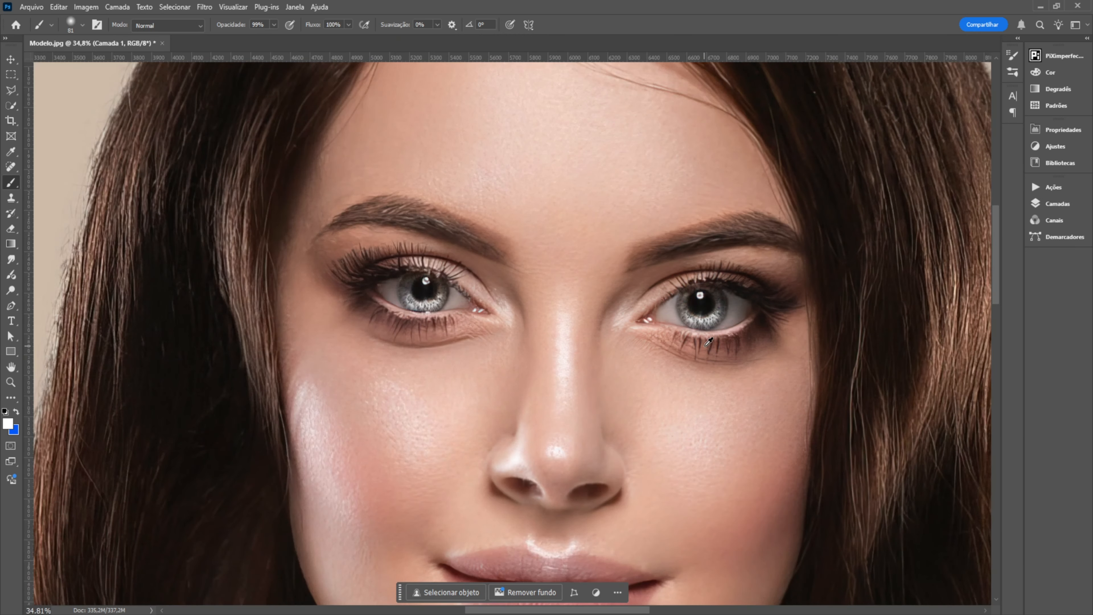
# Add a new empty layer above Camada 1 and clip it to the Curves layer with a clipping mask.
pyautogui.scroll(2, 708, 341)
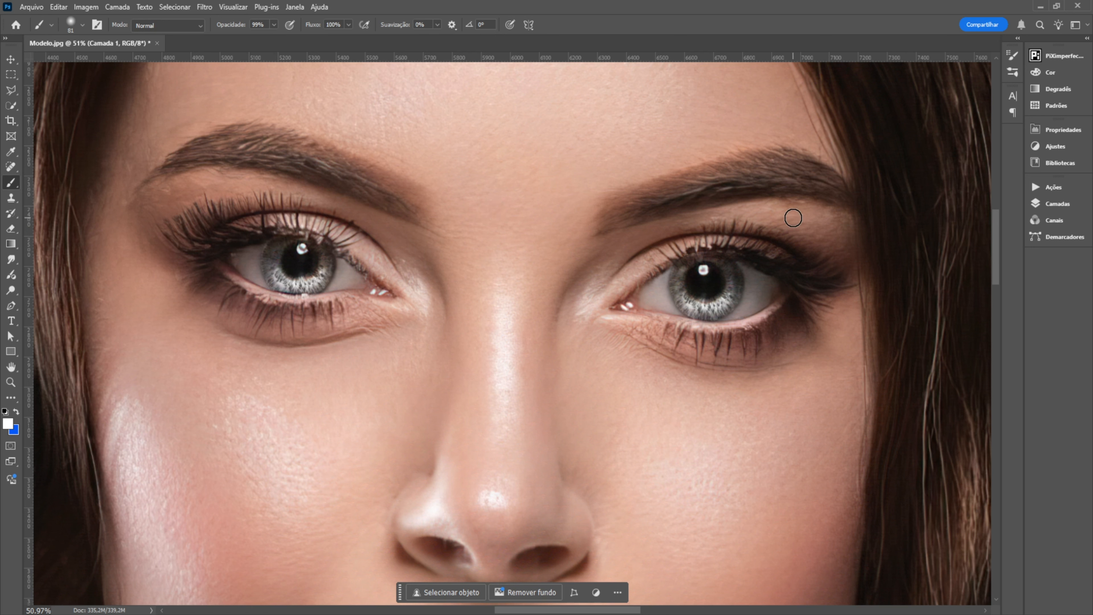
pyautogui.click(1075, 205)
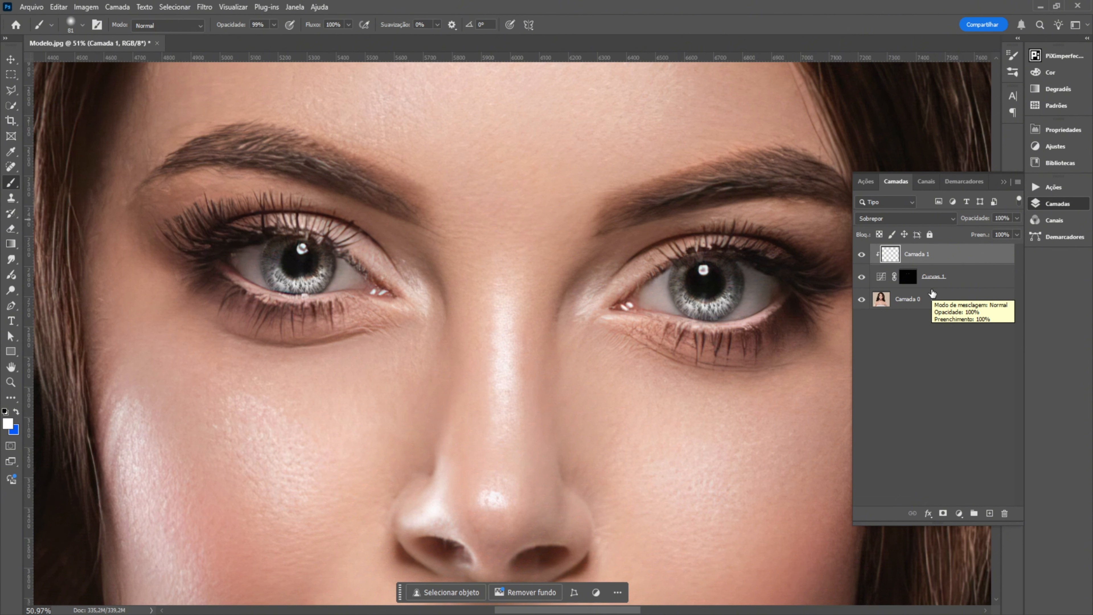
pyautogui.click(989, 514)
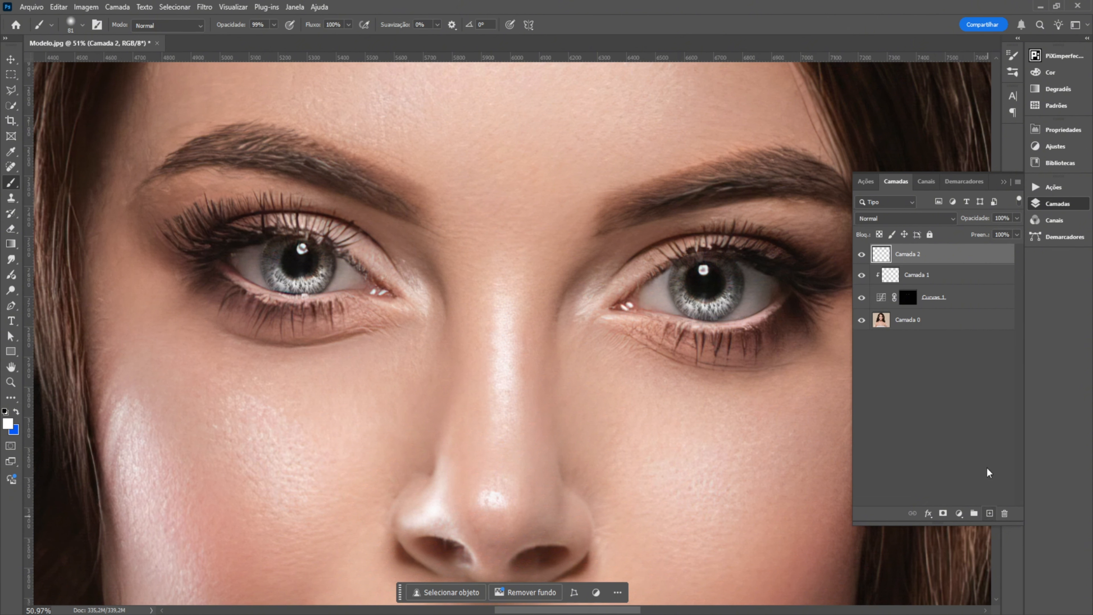
pyautogui.keyDown('alt'); pyautogui.click(961, 258); pyautogui.keyUp('alt')
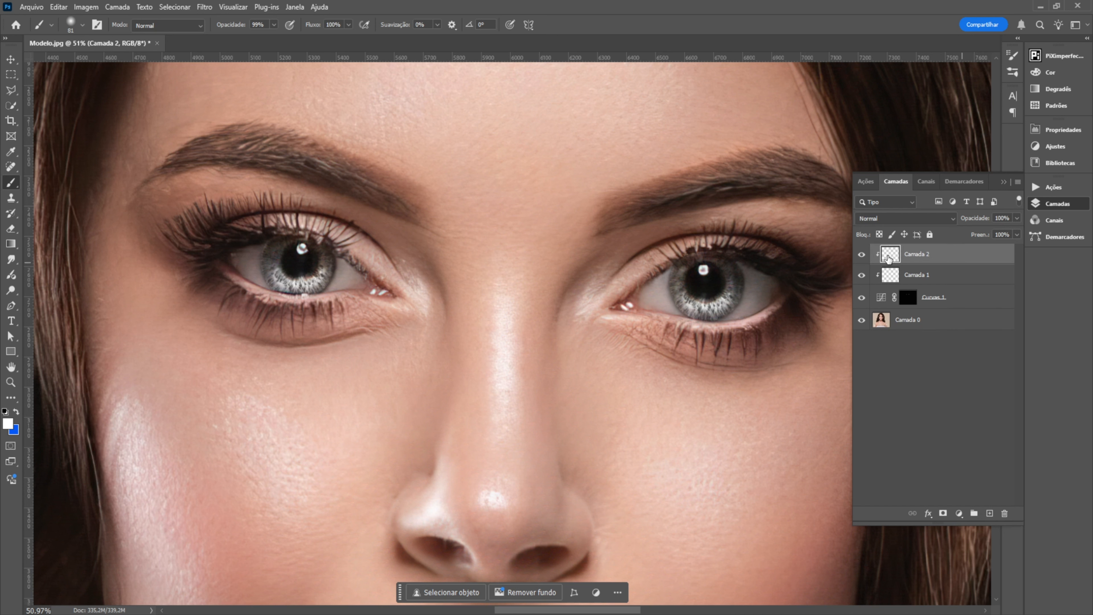
# Make blue the foreground colour and darken it to 003ba6.
pyautogui.click(861, 298)
pyautogui.click(16, 412)
pyautogui.click(8, 423)
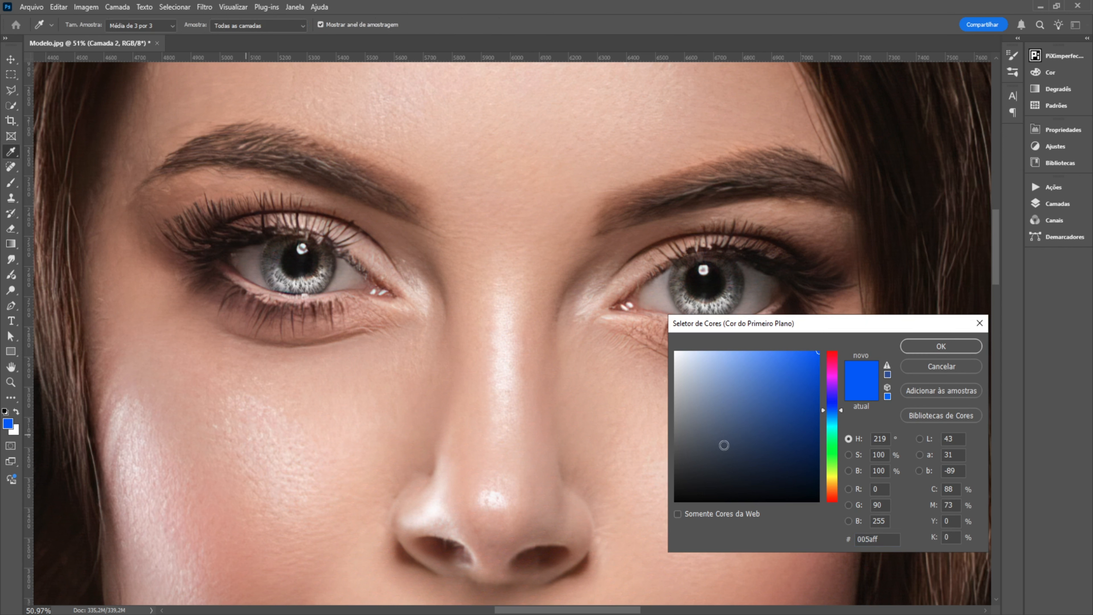
pyautogui.moveTo(807, 410); pyautogui.dragTo(820, 404)
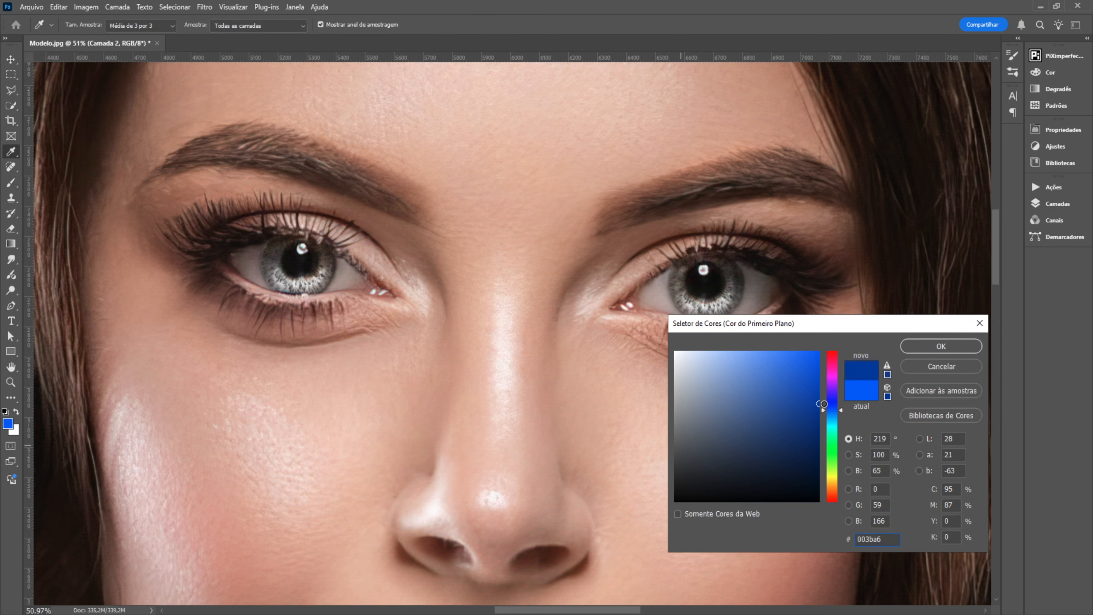
pyautogui.click(942, 346)
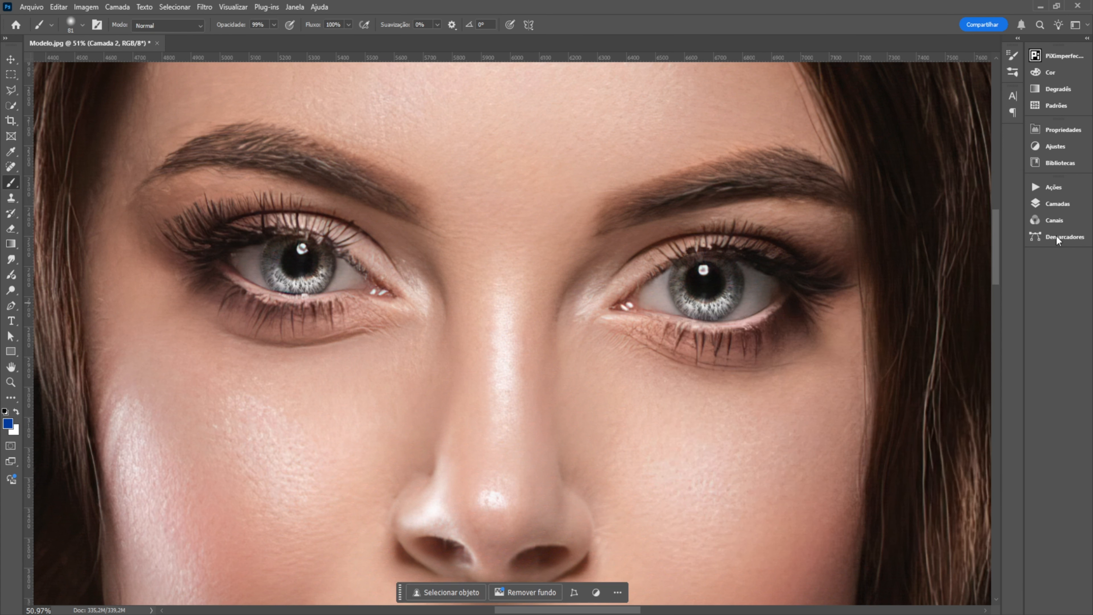
# Set Camada 2's blend mode to Multiplicação (Multiply) and paint both irises with the dark blue brush.
pyautogui.click(1059, 205)
pyautogui.click(955, 218)
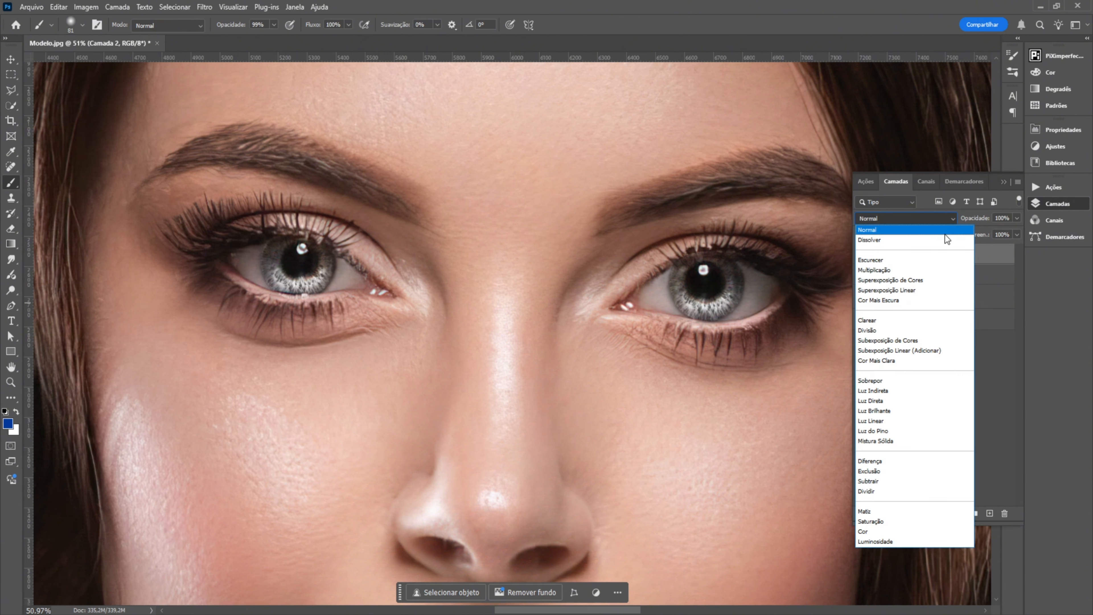
pyautogui.click(905, 269)
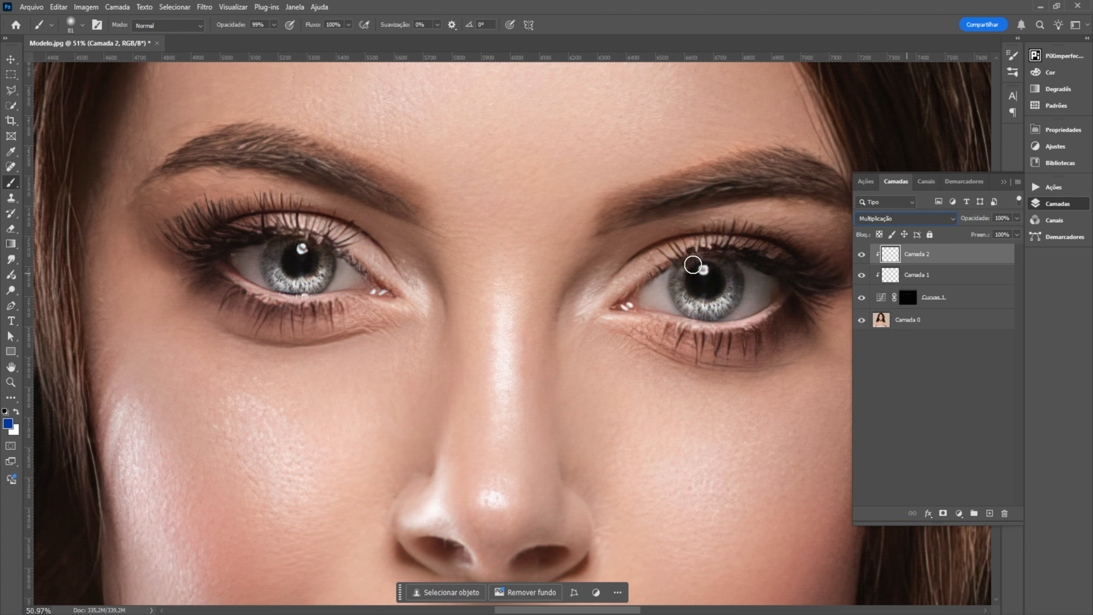
pyautogui.press('F7')
pyautogui.moveTo(677, 277)
pyautogui.mouseDown()
pyautogui.moveTo(702, 311)
pyautogui.moveTo(721, 306)
pyautogui.moveTo(733, 277)
pyautogui.moveTo(701, 252)
pyautogui.moveTo(676, 276)
pyautogui.mouseUp()
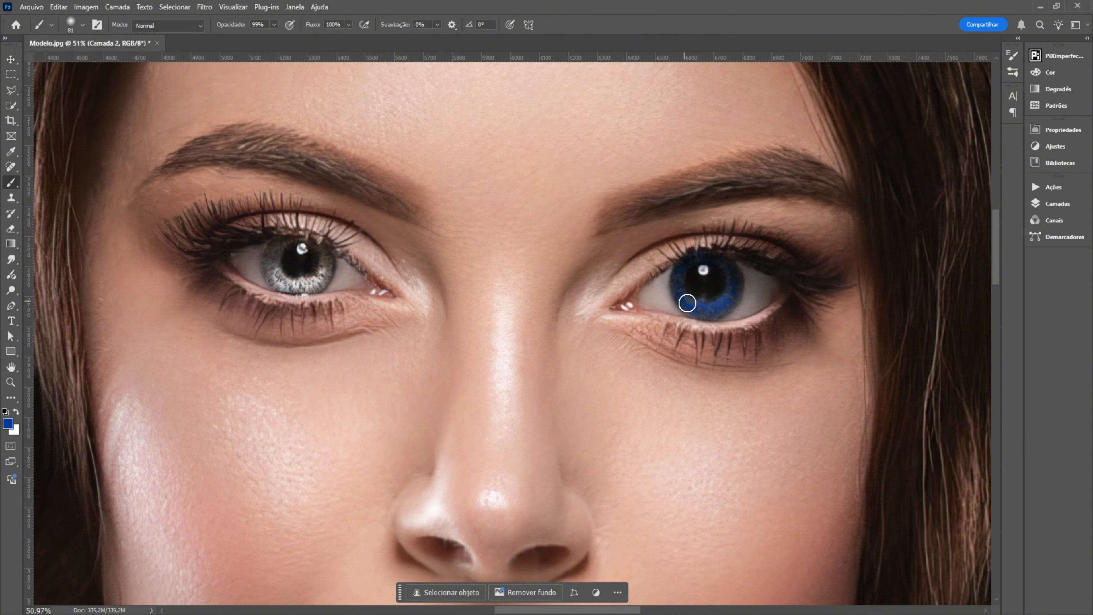
pyautogui.moveTo(317, 287)
pyautogui.mouseDown()
pyautogui.moveTo(317, 249)
pyautogui.moveTo(282, 241)
pyautogui.moveTo(267, 262)
pyautogui.moveTo(283, 283)
pyautogui.moveTo(303, 281)
pyautogui.moveTo(283, 282)
pyautogui.moveTo(278, 248)
pyautogui.moveTo(302, 236)
pyautogui.moveTo(330, 256)
pyautogui.moveTo(328, 275)
pyautogui.moveTo(296, 287)
pyautogui.moveTo(274, 276)
pyautogui.moveTo(281, 244)
pyautogui.mouseUp()
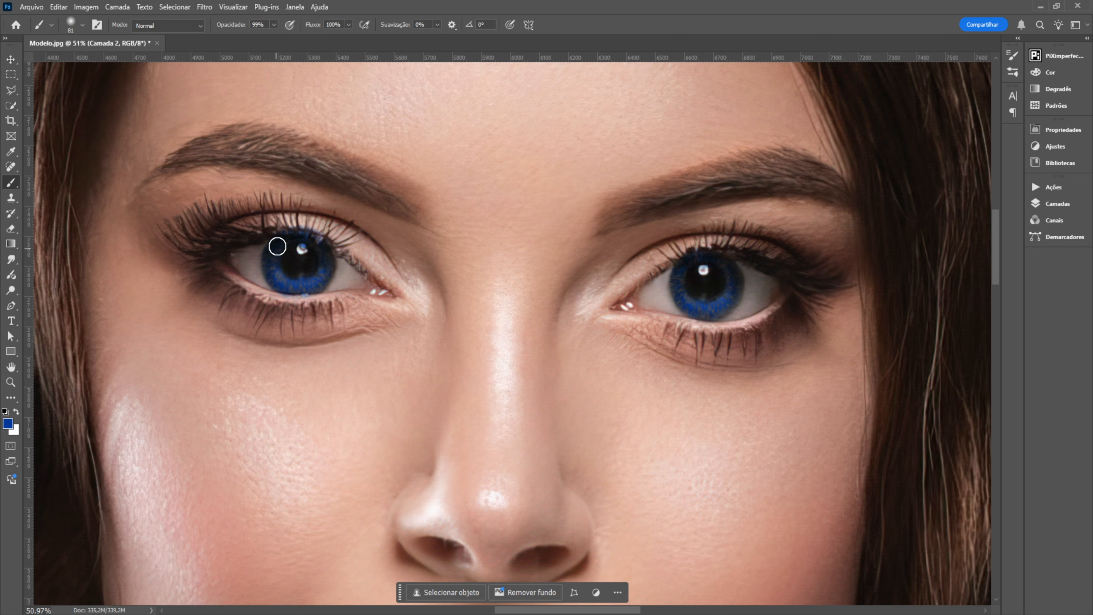
# Lower the opacity of the blue Multiplicação layer to 36%.
pyautogui.click(1057, 203)
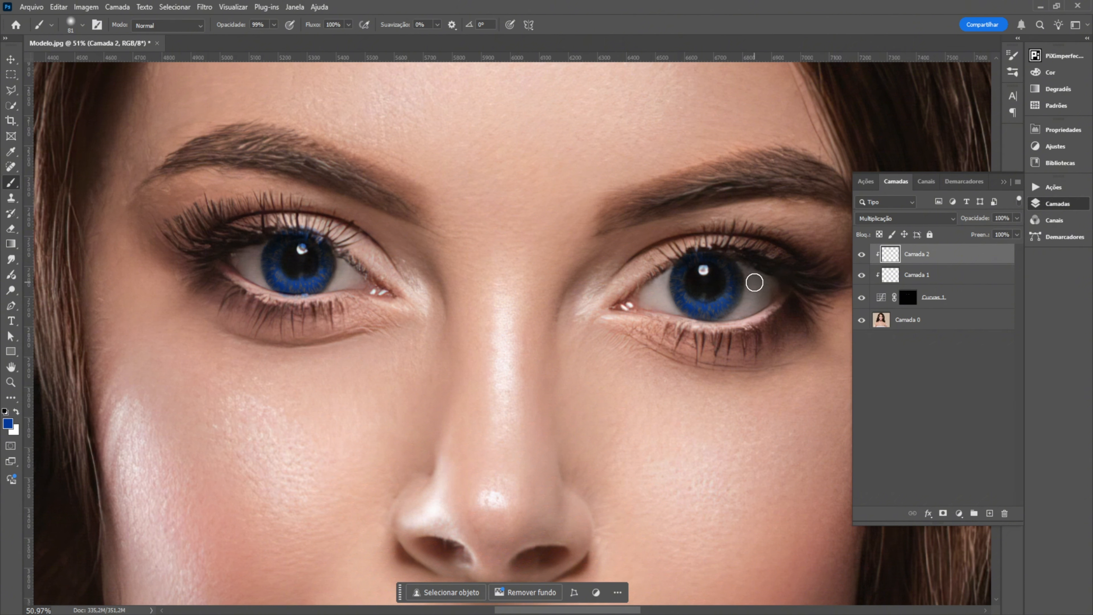
pyautogui.click(1017, 218)
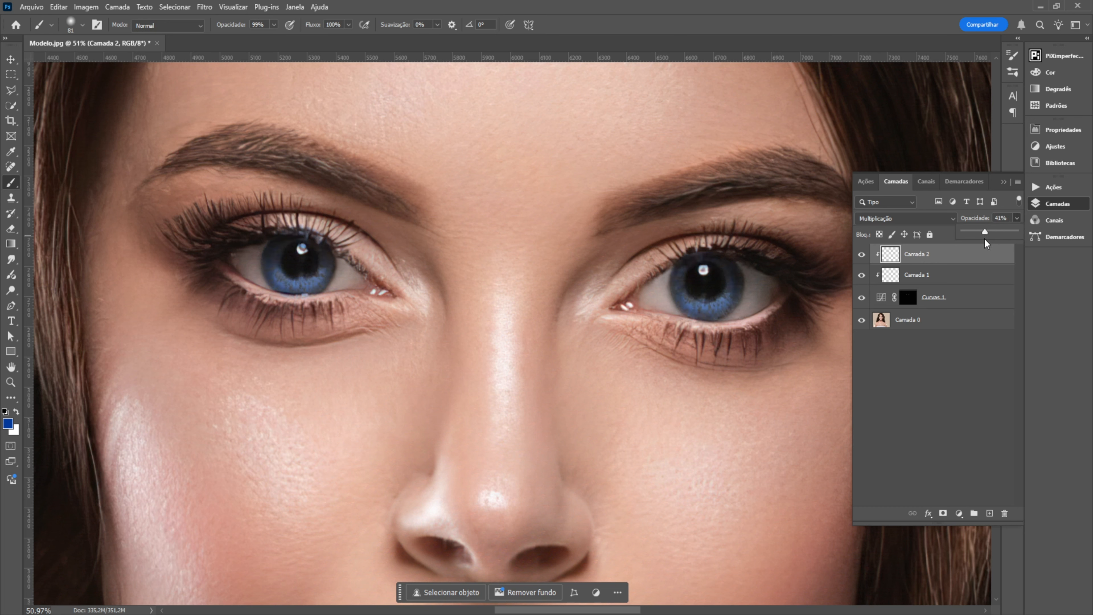
pyautogui.moveTo(985, 239); pyautogui.dragTo(983, 242)
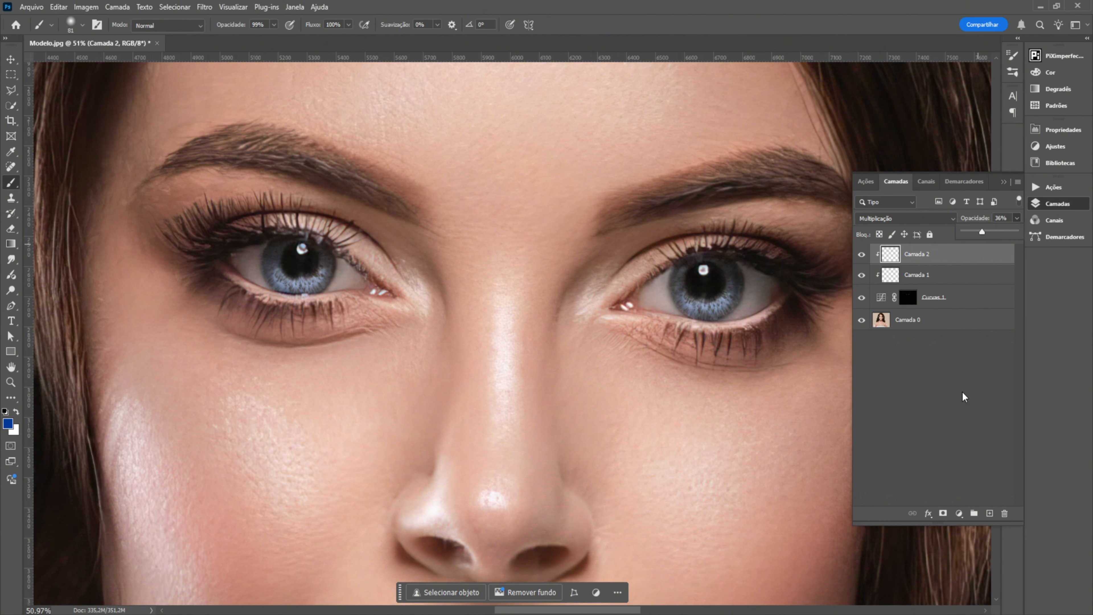
# Add another empty layer on top, clip it to the layers beneath and set its blend mode to Sobrepor (Overlay).
pyautogui.click(990, 513)
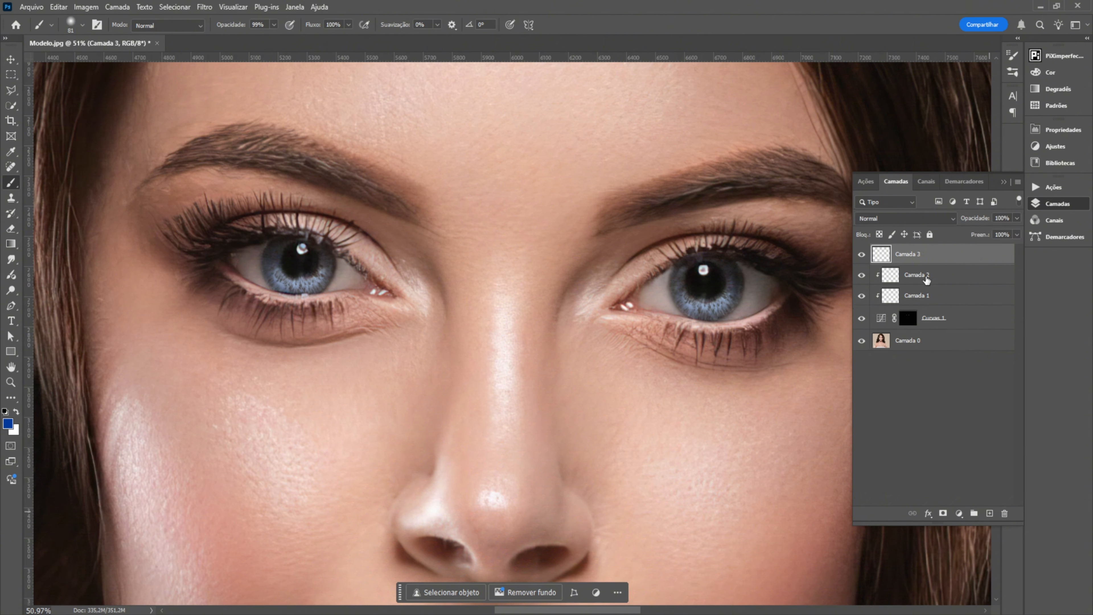
pyautogui.moveTo(940, 265); pyautogui.dragTo(945, 261)
pyautogui.keyDown('alt'); pyautogui.click(944, 261); pyautogui.keyUp('alt')
pyautogui.click(951, 219)
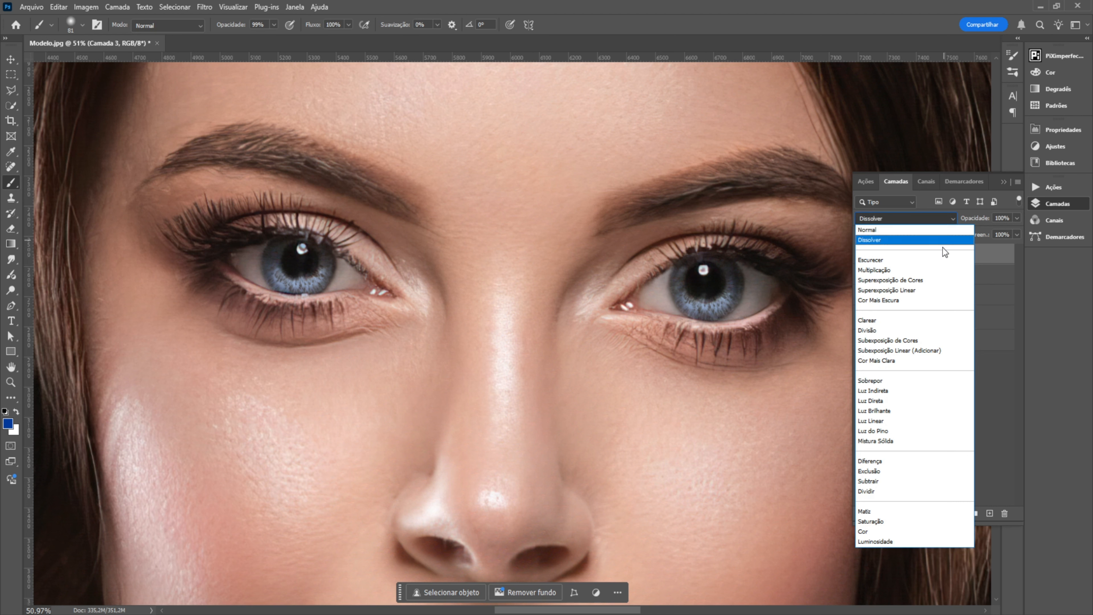
pyautogui.click(900, 381)
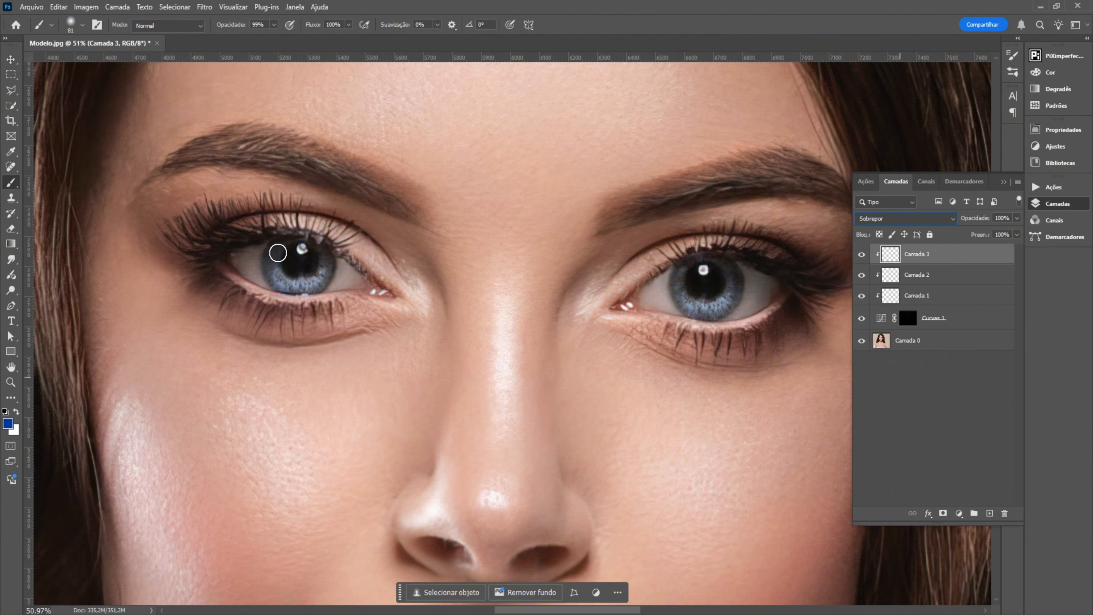
# Paint dark blue over both irises on Camada 3 and lower that layer's opacity to 26%.
pyautogui.moveTo(279, 249)
pyautogui.mouseDown()
pyautogui.moveTo(298, 286)
pyautogui.moveTo(319, 278)
pyautogui.moveTo(326, 259)
pyautogui.moveTo(282, 244)
pyautogui.mouseUp()
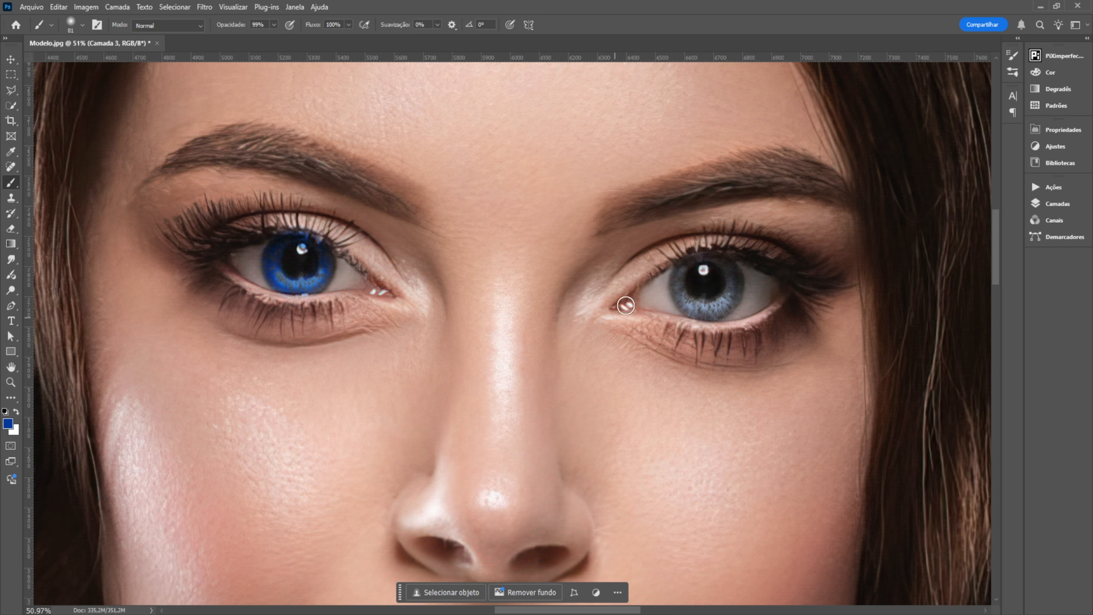
pyautogui.moveTo(678, 277)
pyautogui.mouseDown()
pyautogui.moveTo(694, 311)
pyautogui.moveTo(727, 304)
pyautogui.moveTo(734, 271)
pyautogui.moveTo(710, 259)
pyautogui.moveTo(683, 266)
pyautogui.moveTo(686, 302)
pyautogui.moveTo(704, 308)
pyautogui.mouseUp()
pyautogui.click(1049, 203)
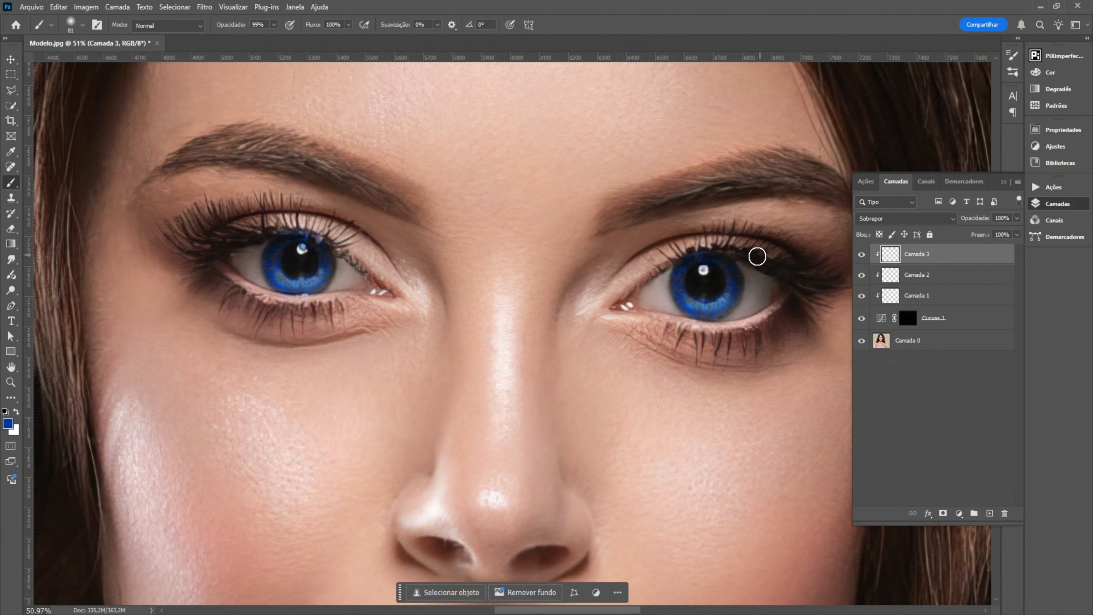
pyautogui.click(1017, 217)
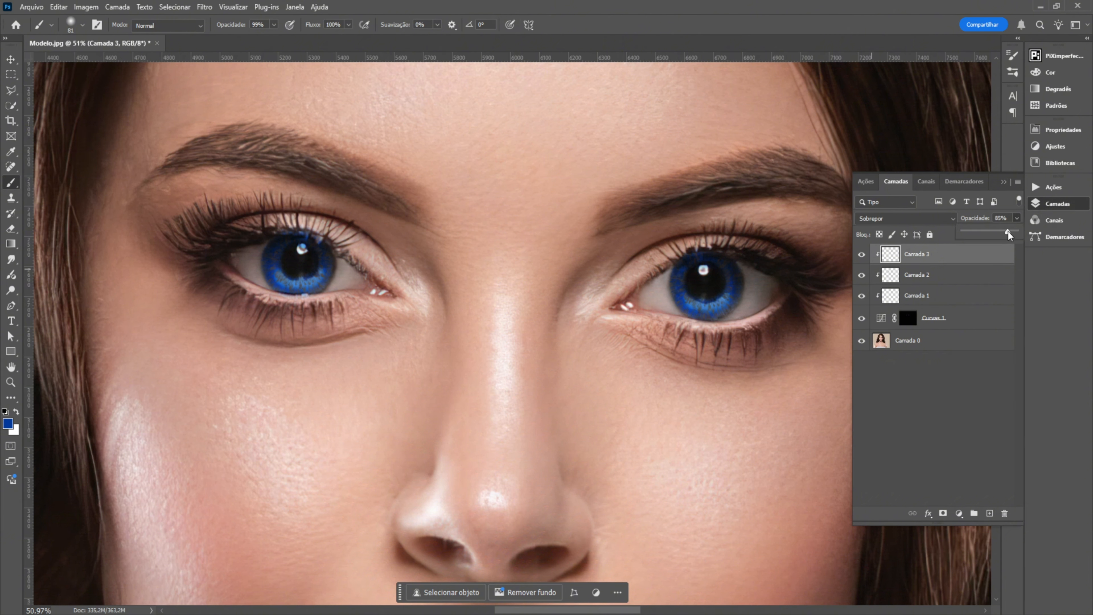
pyautogui.moveTo(1000, 231); pyautogui.dragTo(995, 232)
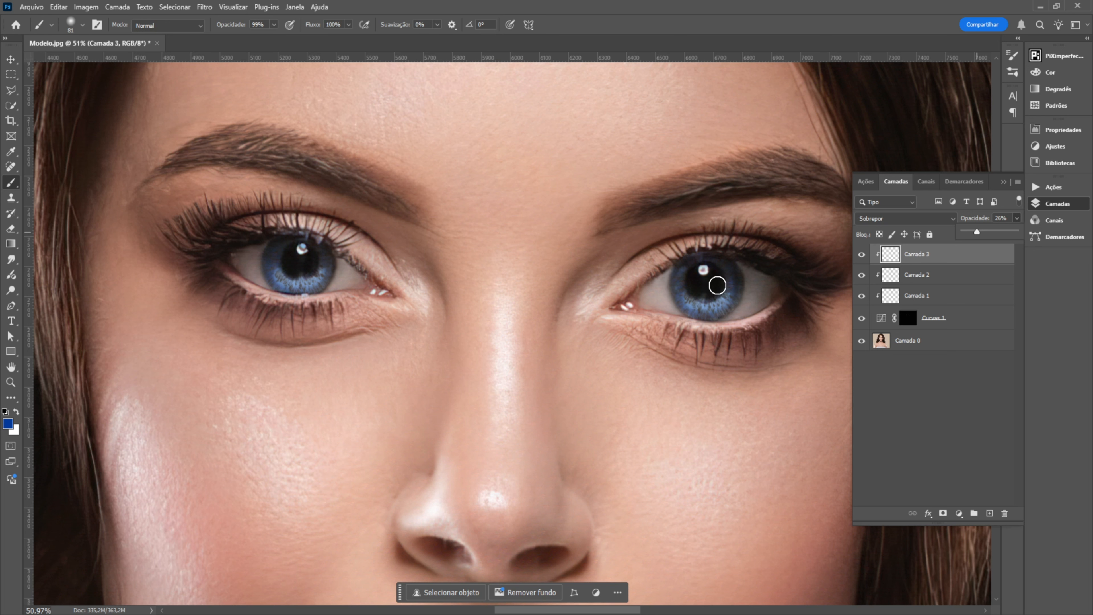
# Group the Curves layer with its three clipped layers and name the group Efeito Olhos.
pyautogui.click(974, 317)
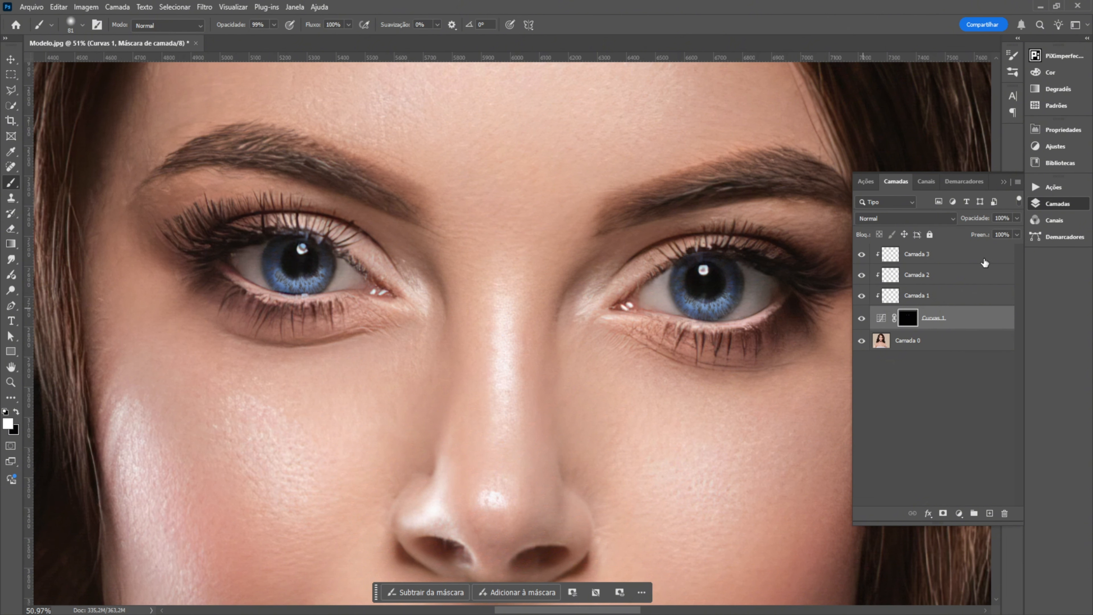
pyautogui.keyDown('shift'); pyautogui.click(958, 257); pyautogui.keyUp('shift')
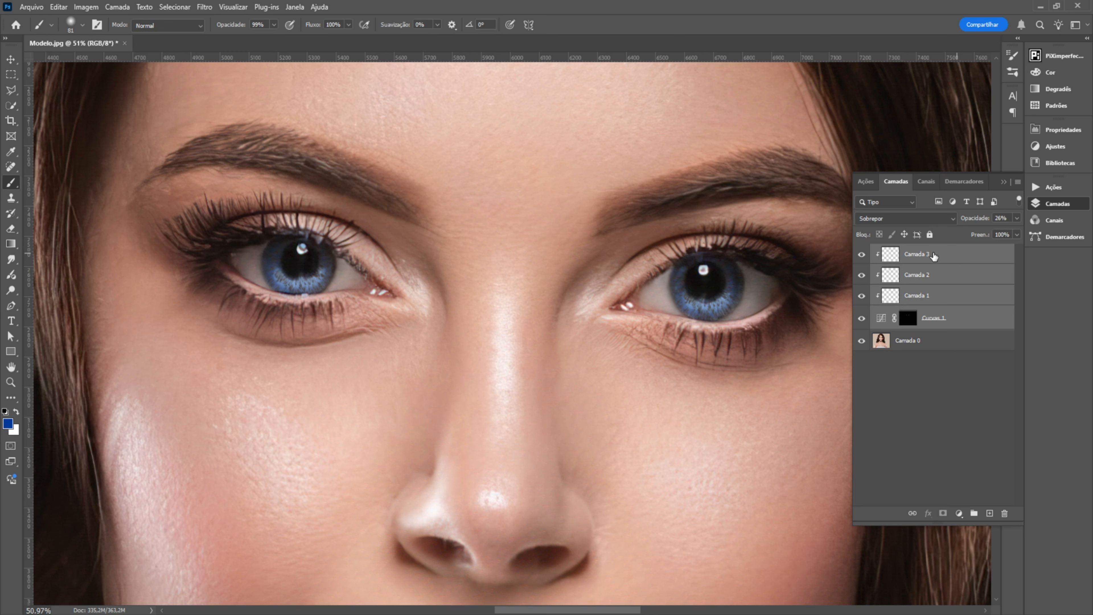
pyautogui.hotkey('ctrl', 'g')
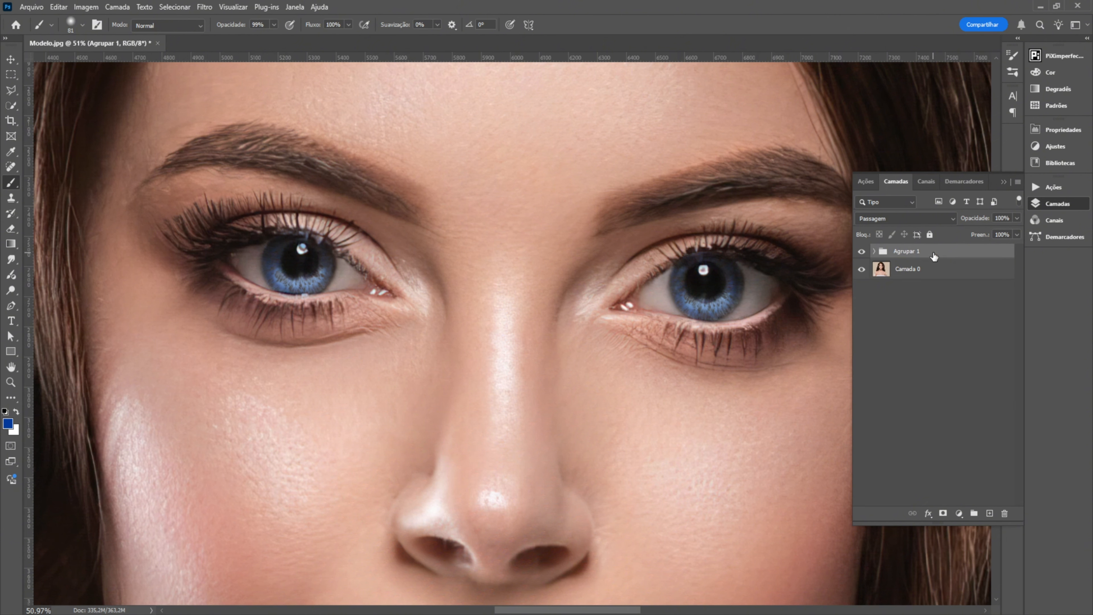
pyautogui.doubleClick(905, 254)
pyautogui.write('Efeito Olhos')
pyautogui.press('Return')
# Add a layer mask to the Efeito Olhos group and paint black around the eyes with a larger soft brush to remove colour spill.
pyautogui.scroll(2, 678, 272)
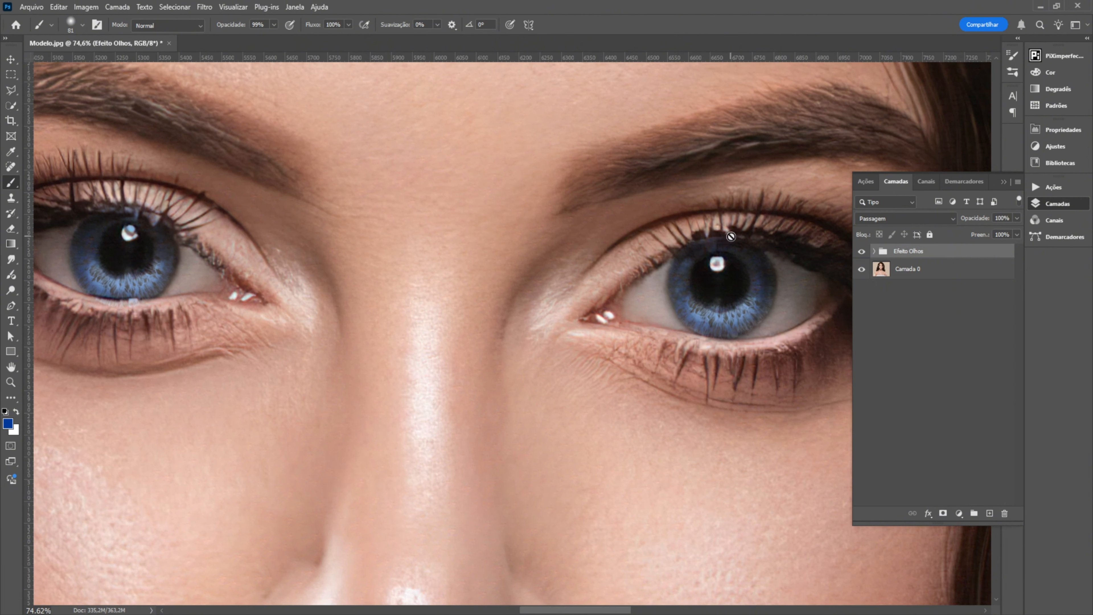
pyautogui.scroll(-3, 738, 248)
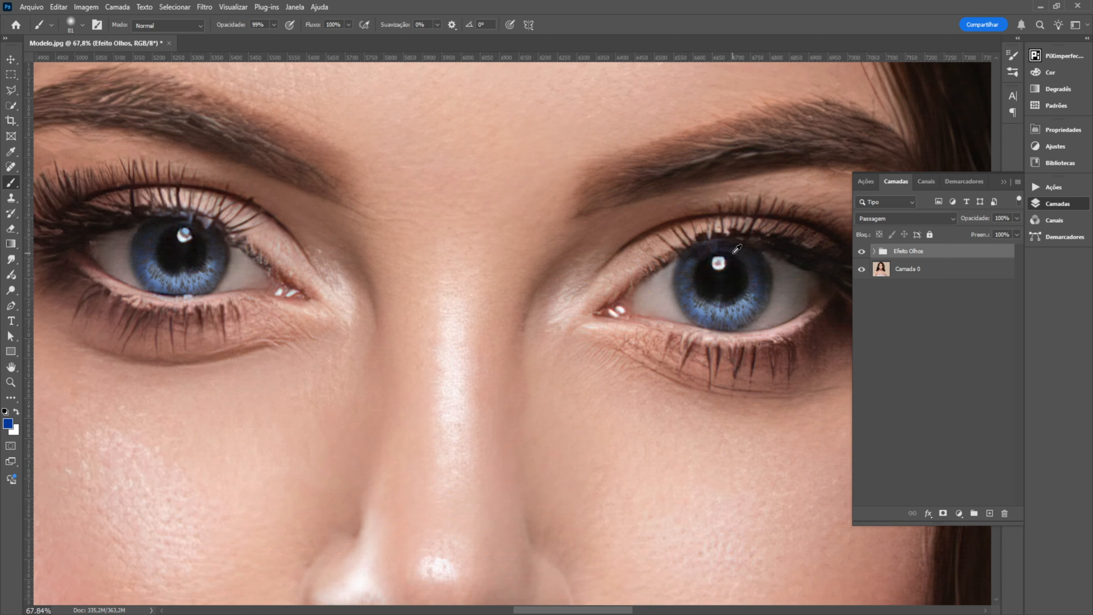
pyautogui.click(943, 513)
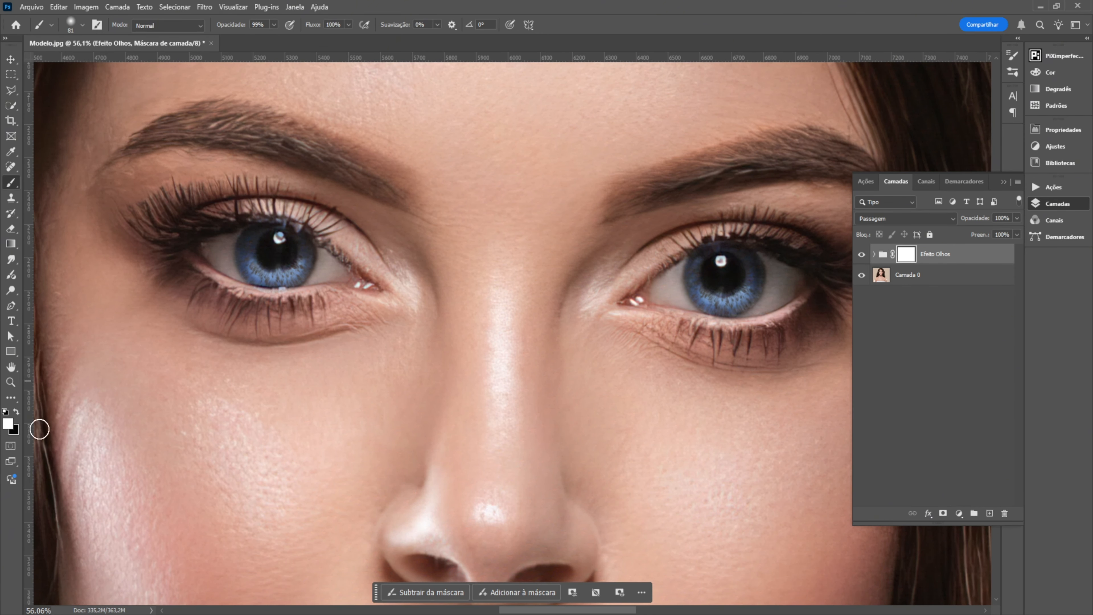
pyautogui.click(17, 413)
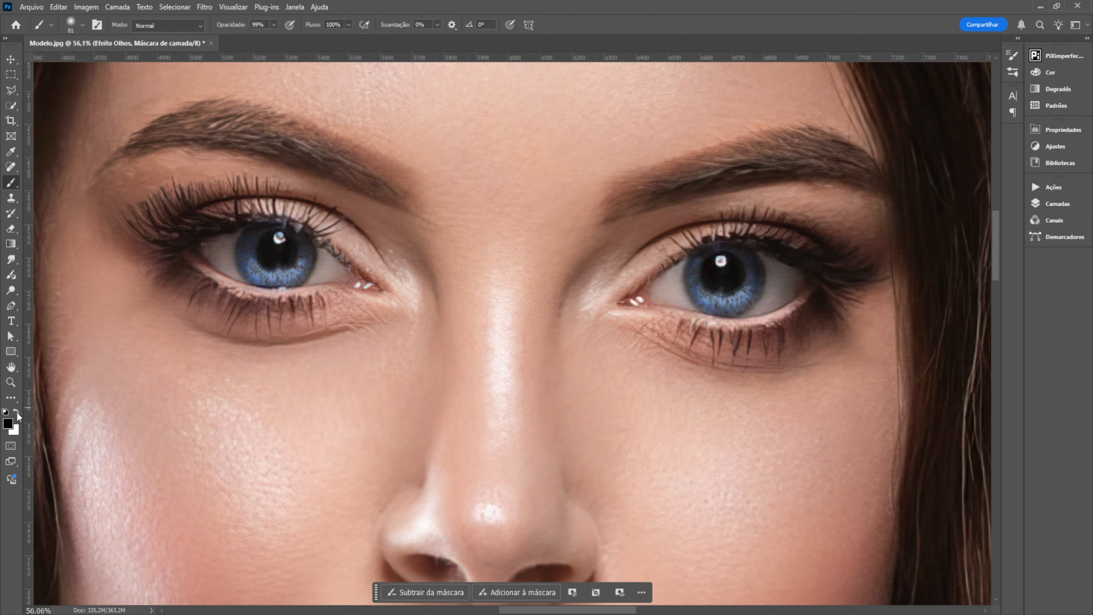
pyautogui.scroll(1, 334, 269)
pyautogui.scroll(3, 331, 274)
pyautogui.scroll(-3, 306, 298)
pyautogui.moveTo(306, 299); pyautogui.dragTo(323, 300)
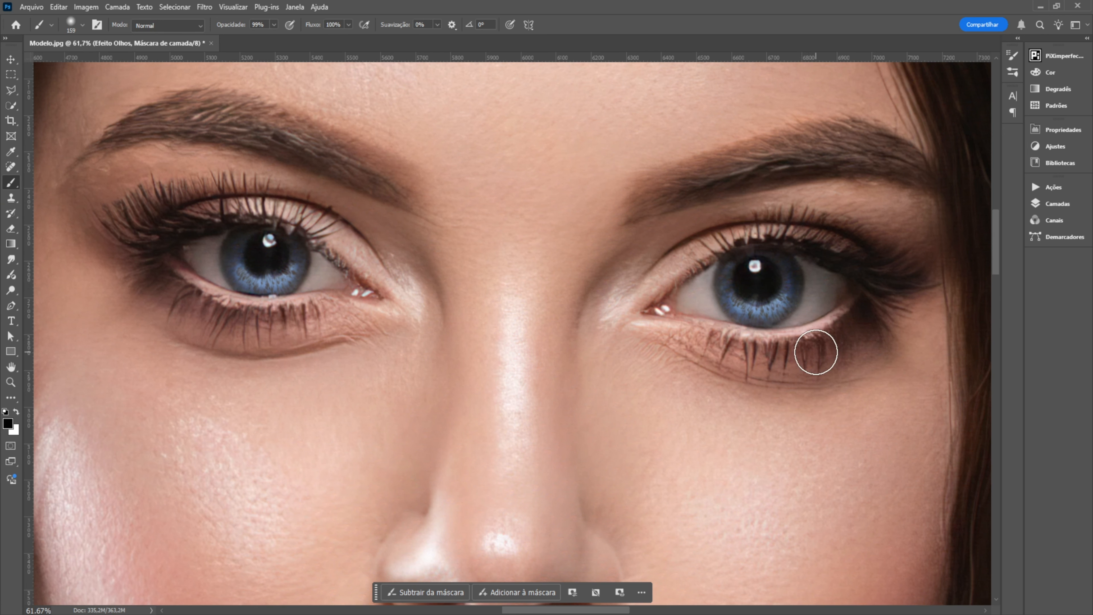
# Compare the portrait with and without the eye effect by toggling the Efeito Olhos group's visibility.
pyautogui.hotkey('ctrl', '0')
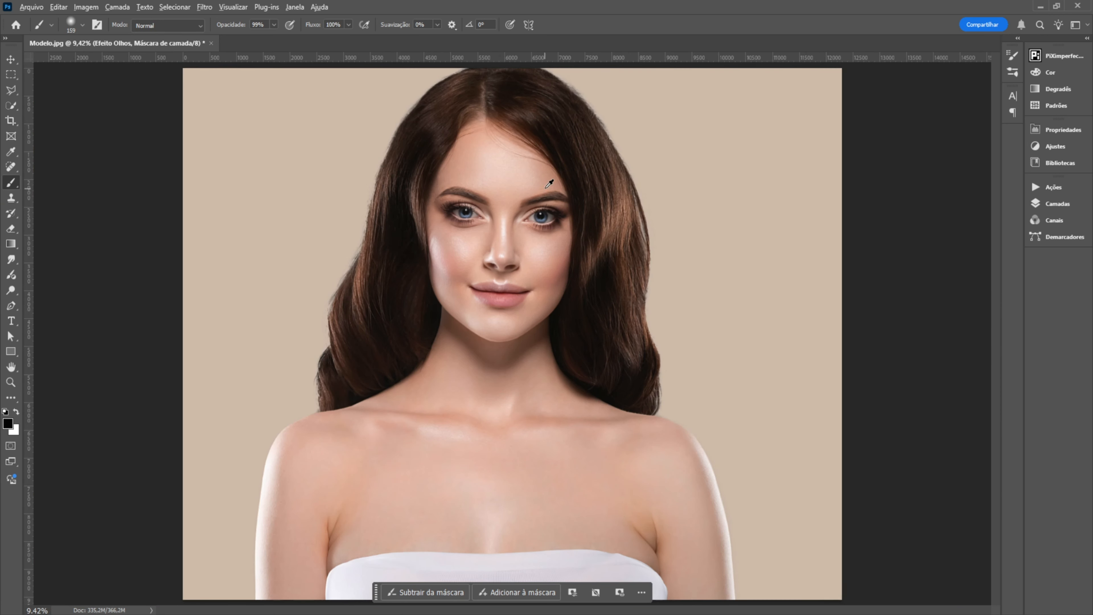
pyautogui.scroll(3, 547, 193)
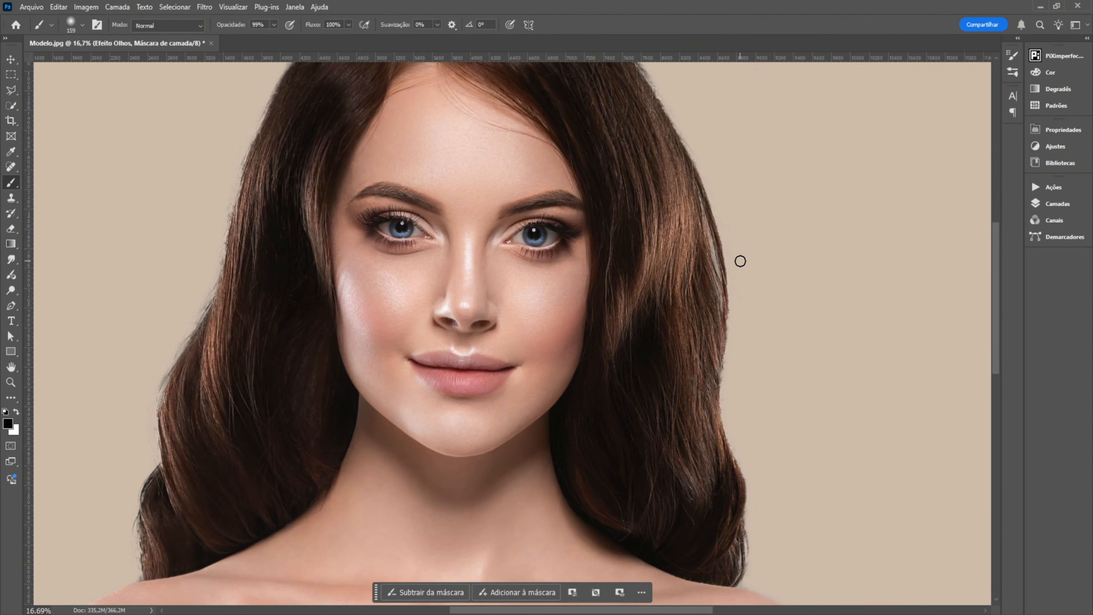
pyautogui.click(1057, 203)
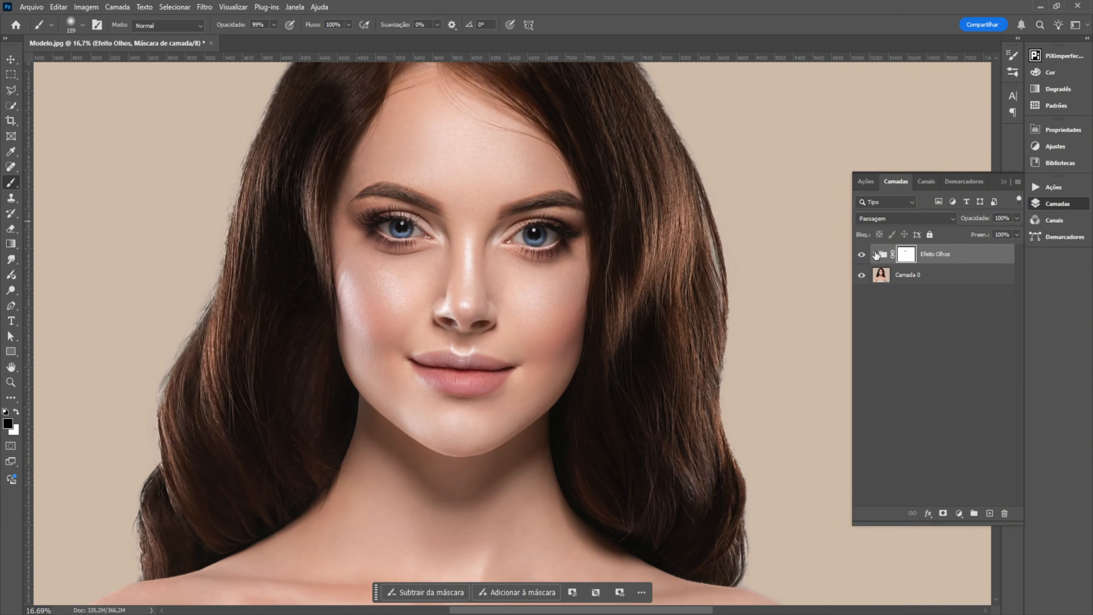
pyautogui.click(862, 255)
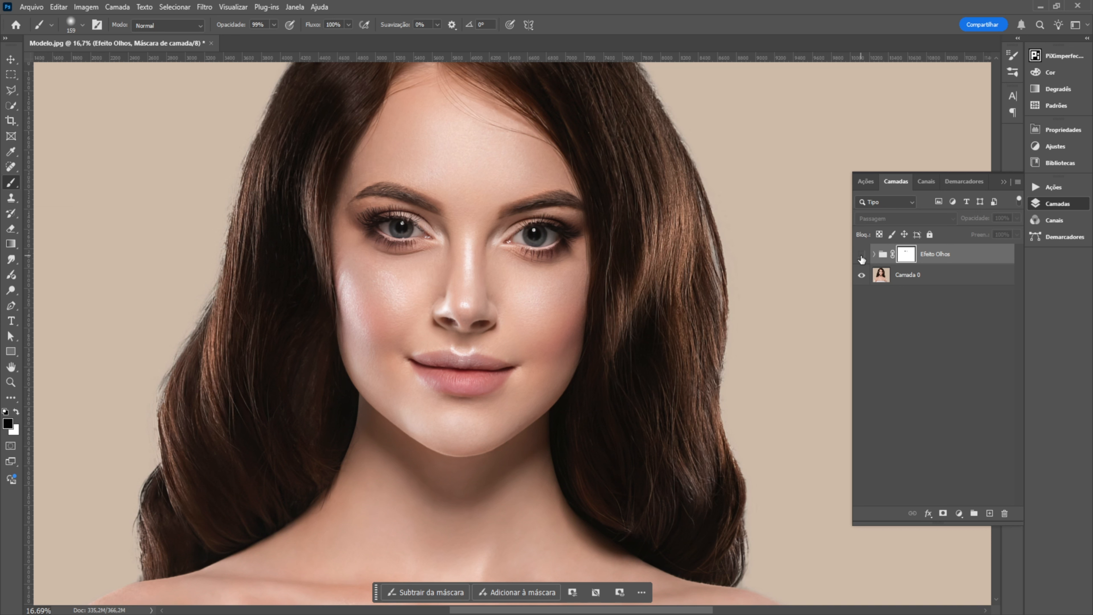
pyautogui.click(862, 255)
pyautogui.click(861, 256)
pyautogui.click(861, 255)
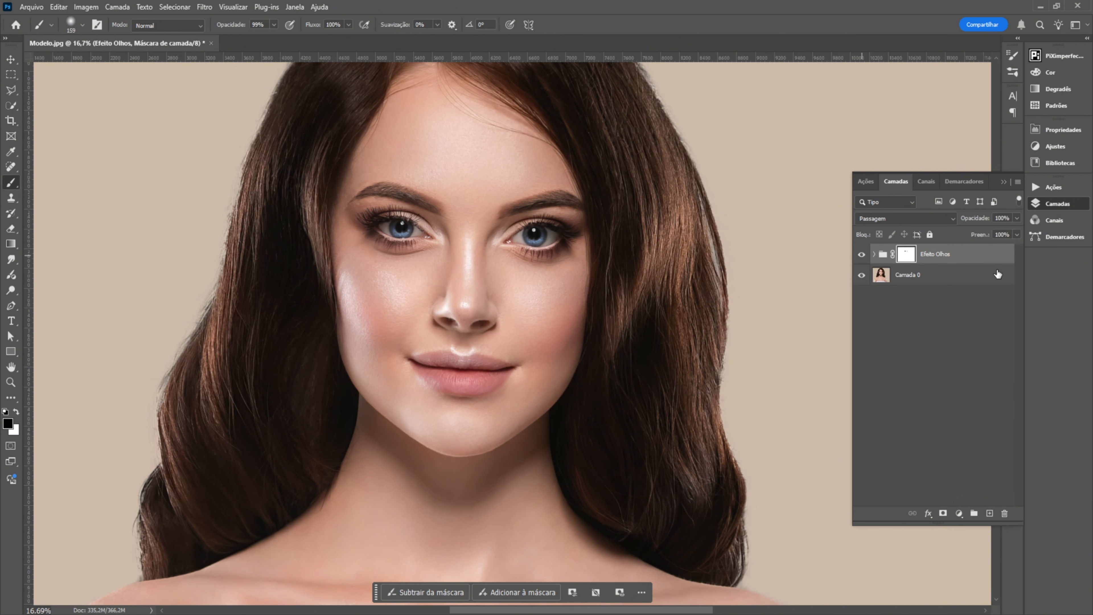
# Stamp all visible layers into a new merged layer on top of the stack.
pyautogui.hotkey('ctrl', 'shift', 'alt', 'e')
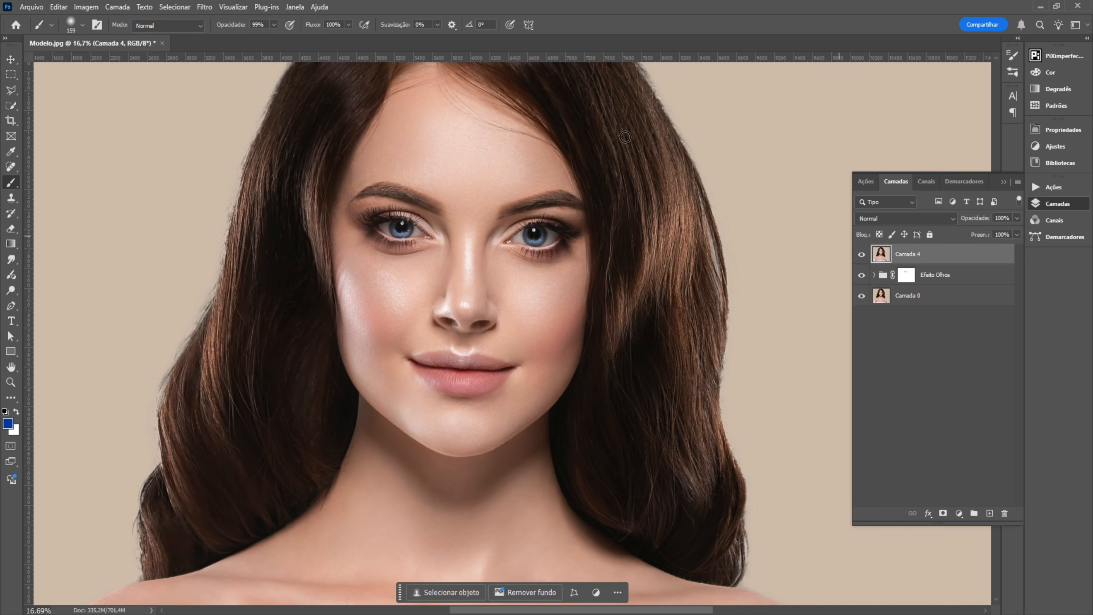
# Sharpen the merged Camada 4 with the Camera Raw filter by strongly raising Nitidez under Detalhe, and apply it.
pyautogui.click(205, 7)
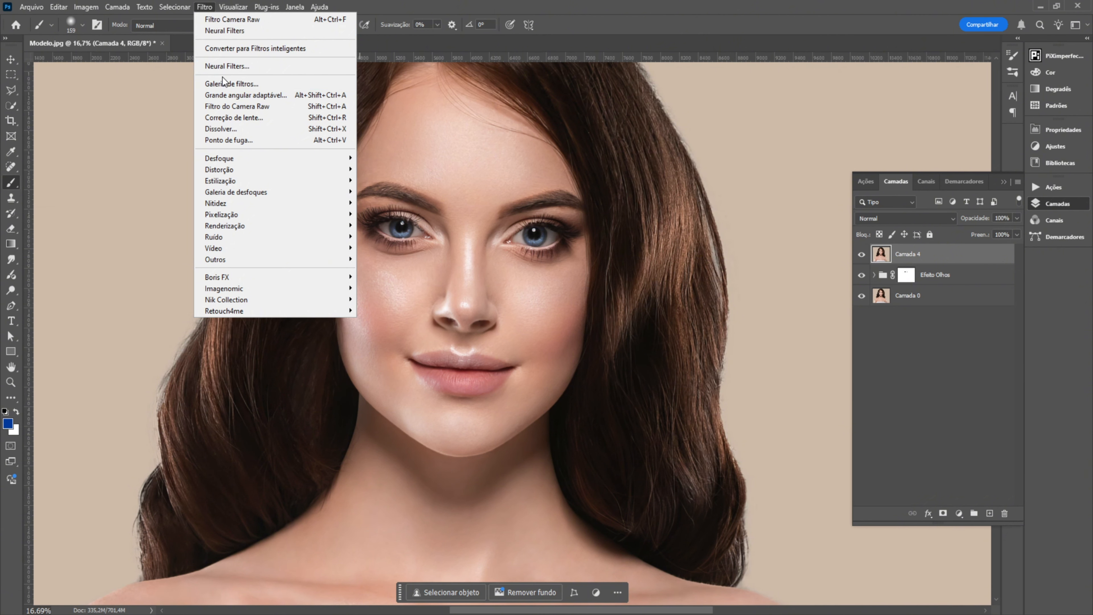
pyautogui.click(236, 22)
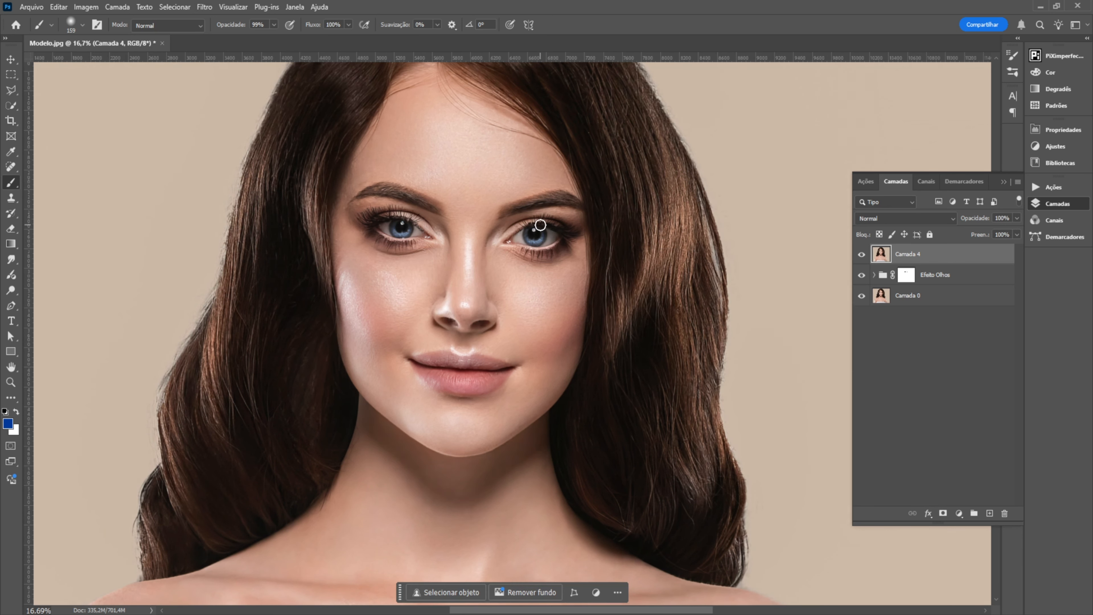
pyautogui.click(205, 7)
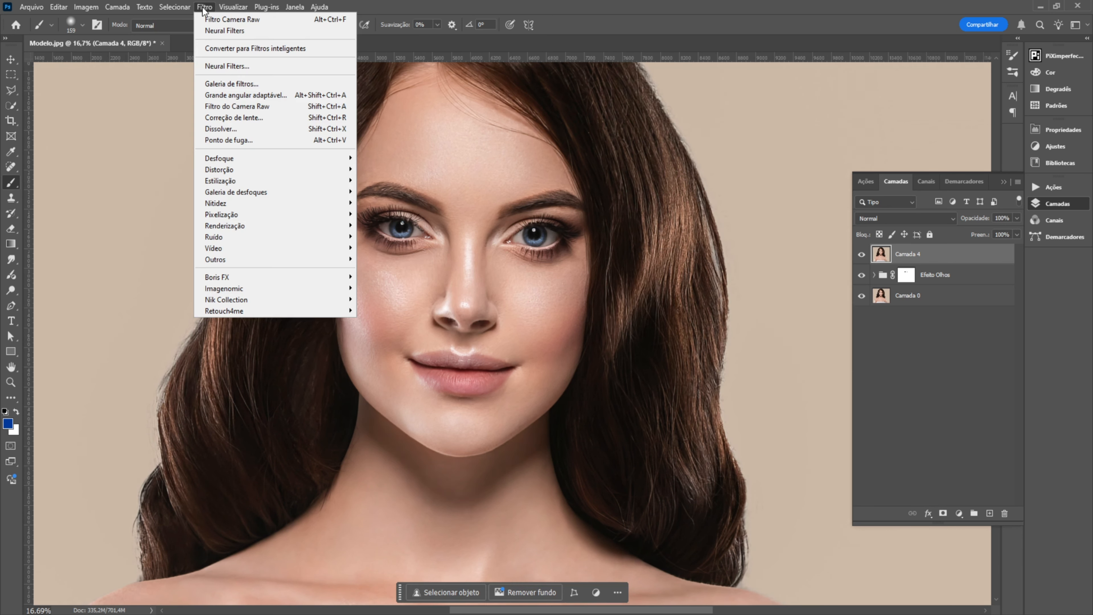
pyautogui.click(216, 103)
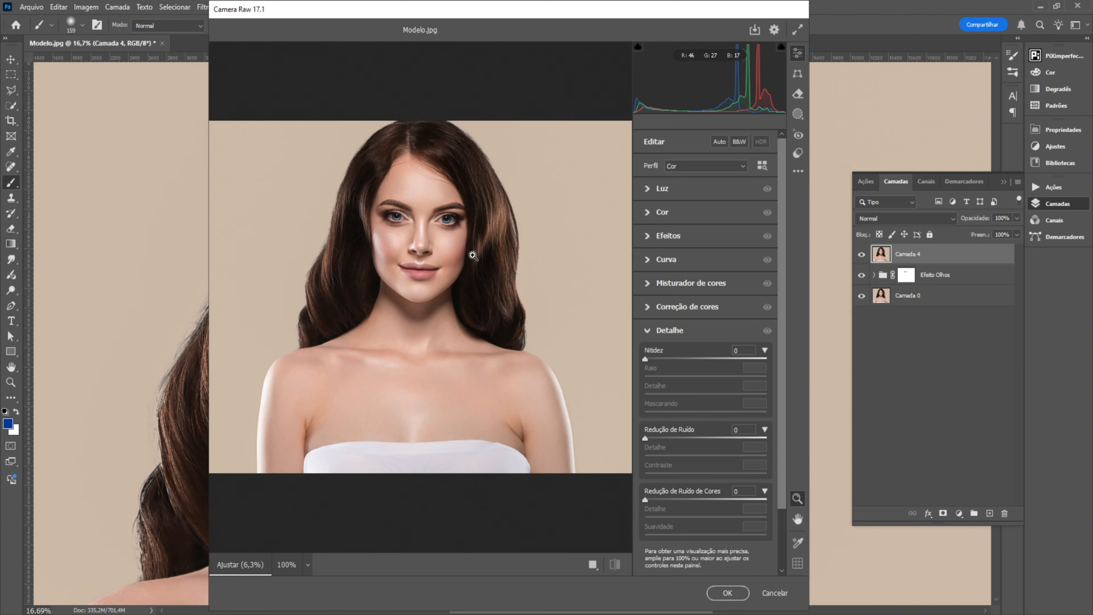
pyautogui.moveTo(418, 210); pyautogui.dragTo(461, 249)
pyautogui.moveTo(782, 228); pyautogui.dragTo(782, 297)
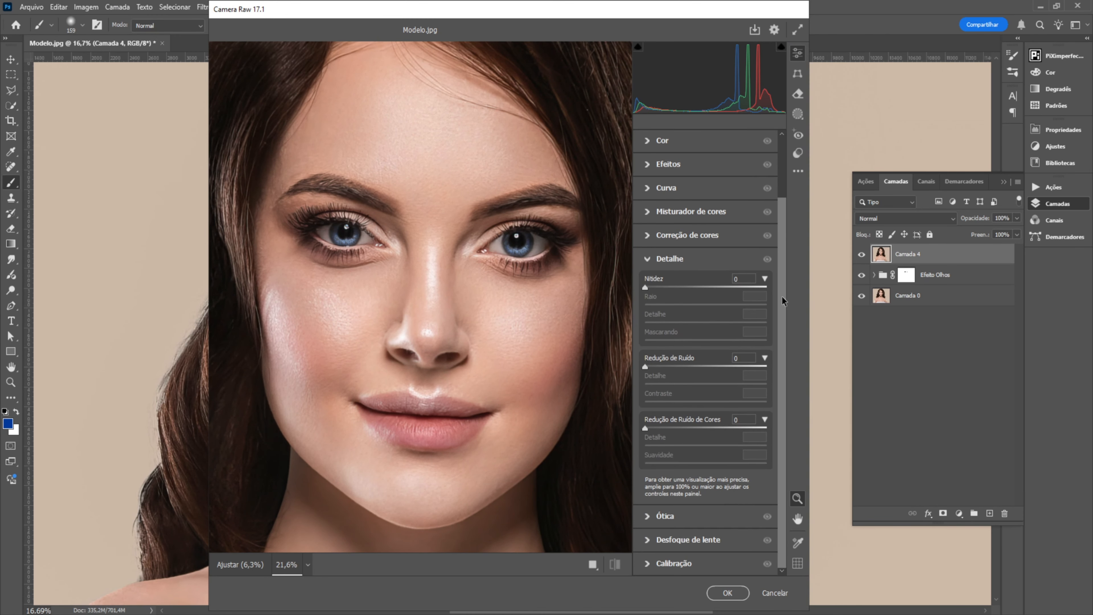
pyautogui.click(649, 288)
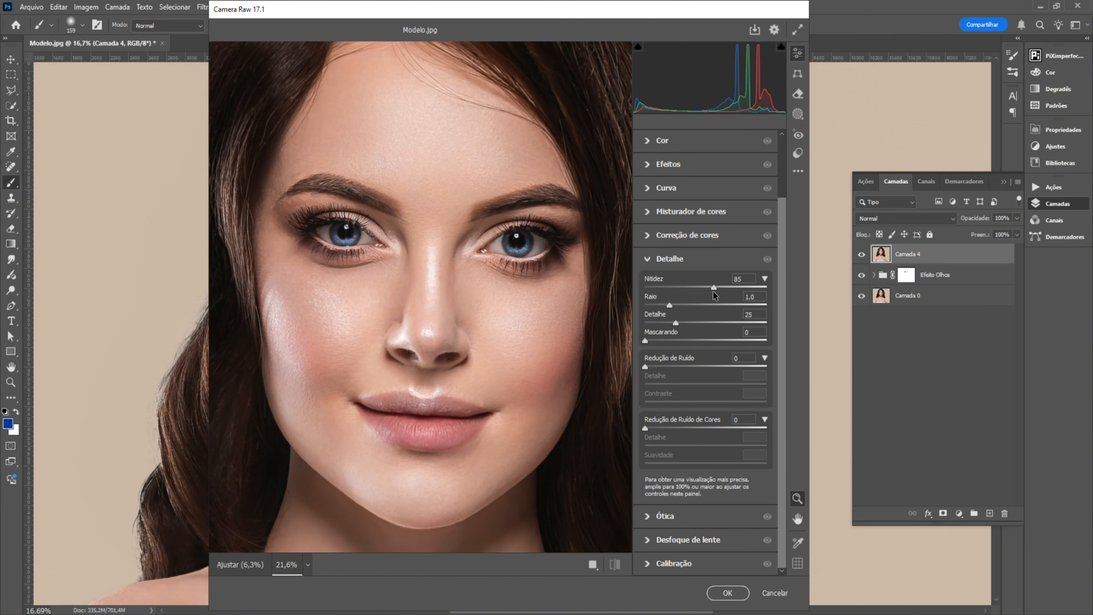
pyautogui.click(727, 291)
pyautogui.click(733, 596)
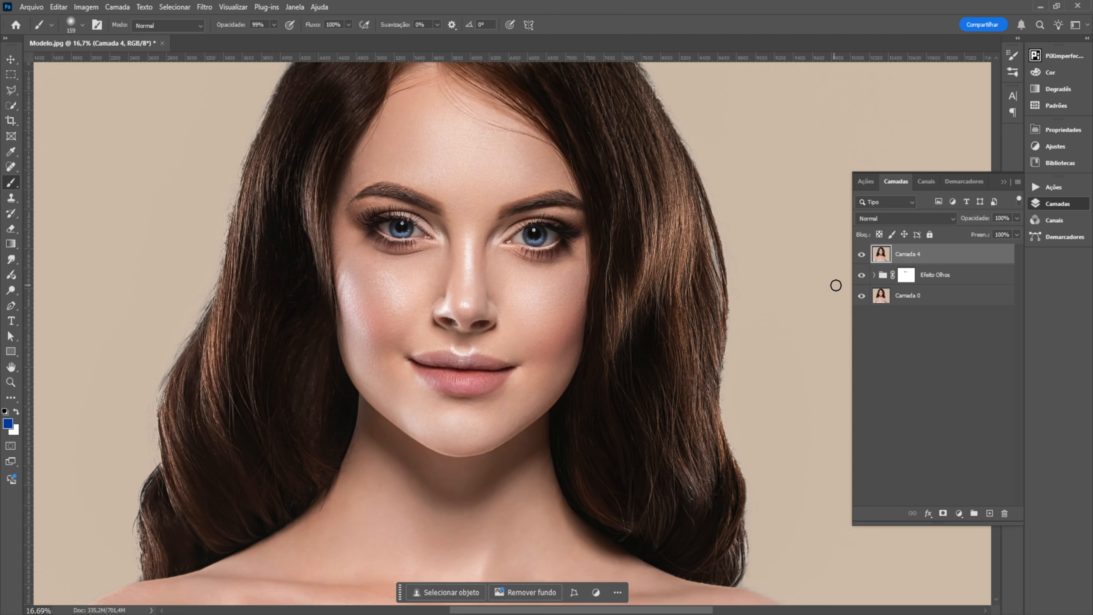
# Add a layer mask to Camada 4 and invert it to black to hide the sharpening.
pyautogui.click(942, 513)
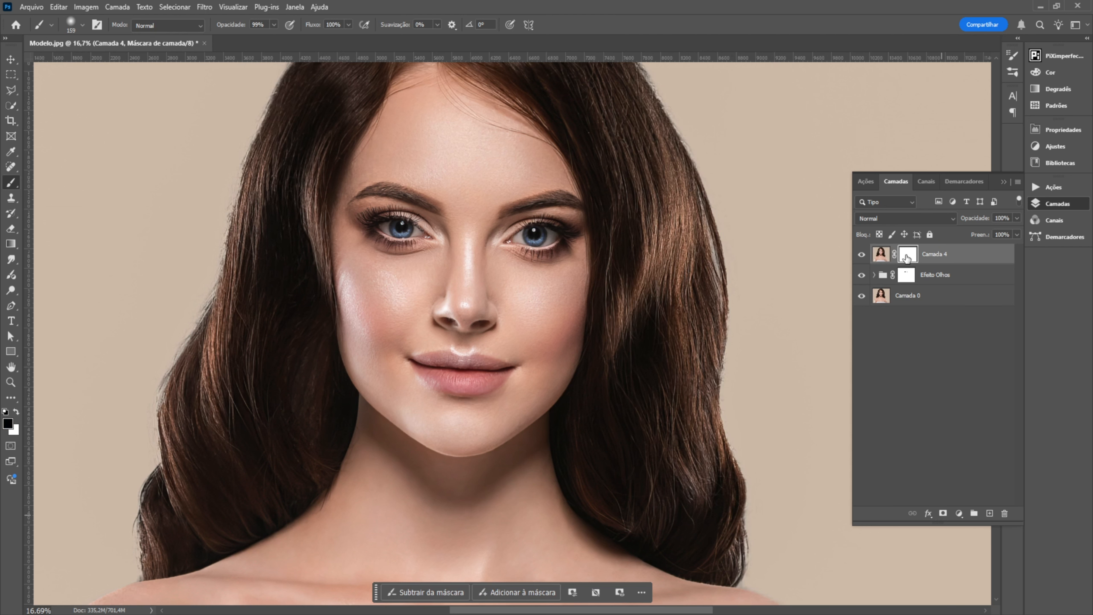
pyautogui.hotkey('ctrl', 'i')
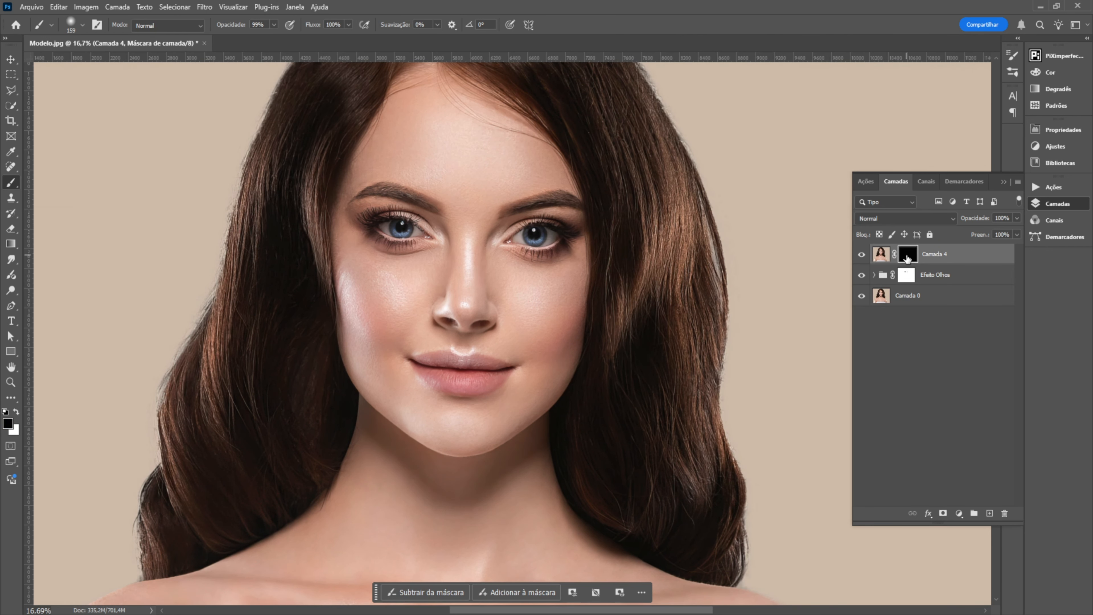
# Paint white with a soft brush over both irises on Camada 4's mask, reducing the brush size to 75 for the finer areas.
pyautogui.click(11, 184)
pyautogui.click(17, 412)
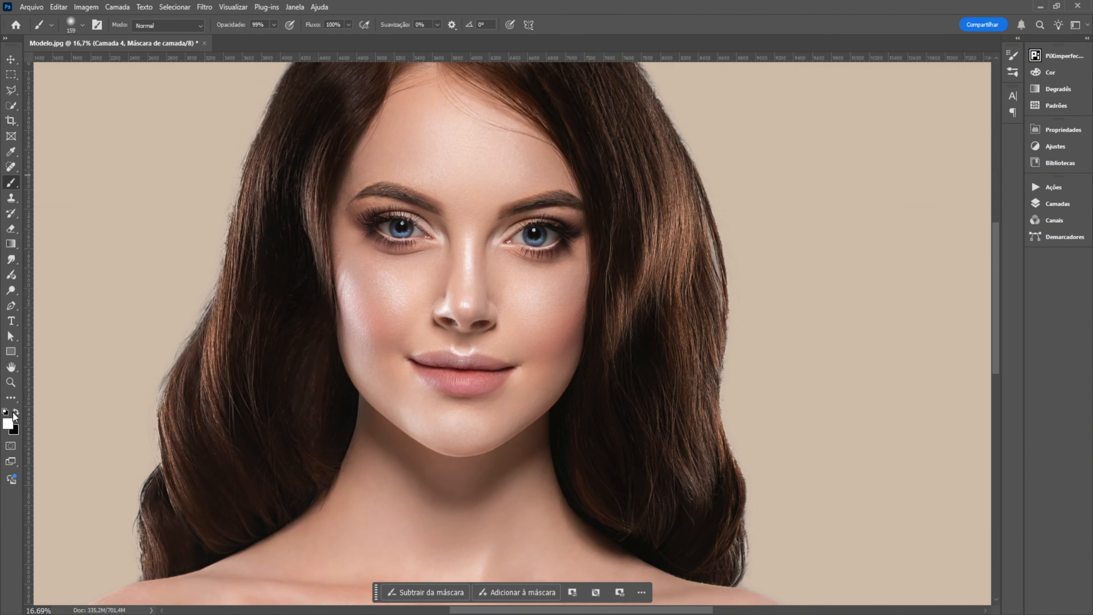
pyautogui.click(1054, 204)
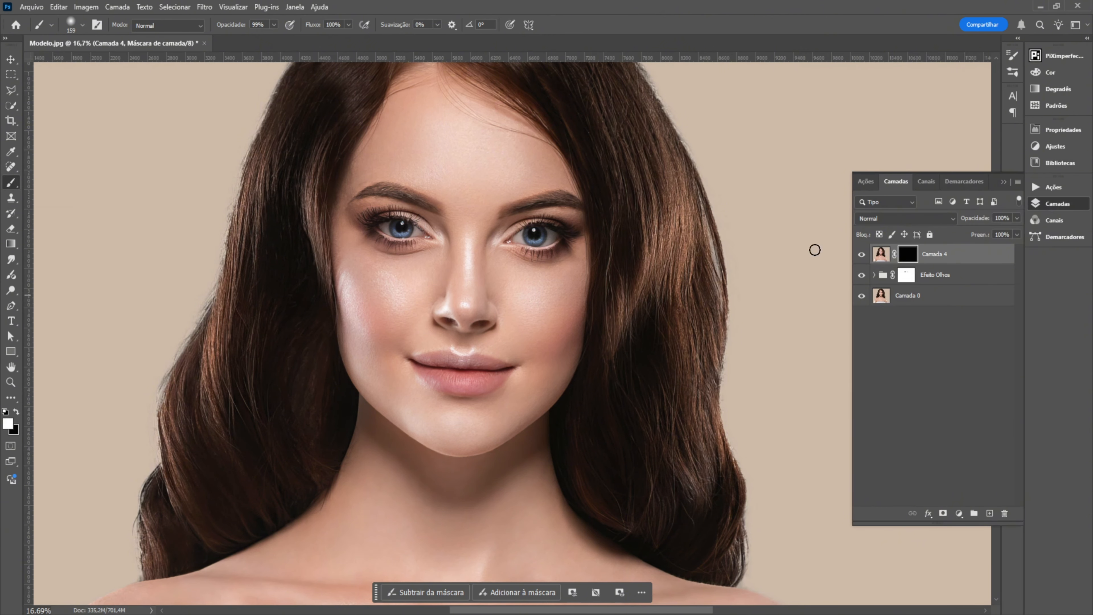
pyautogui.scroll(5, 551, 234)
pyautogui.scroll(3, 549, 232)
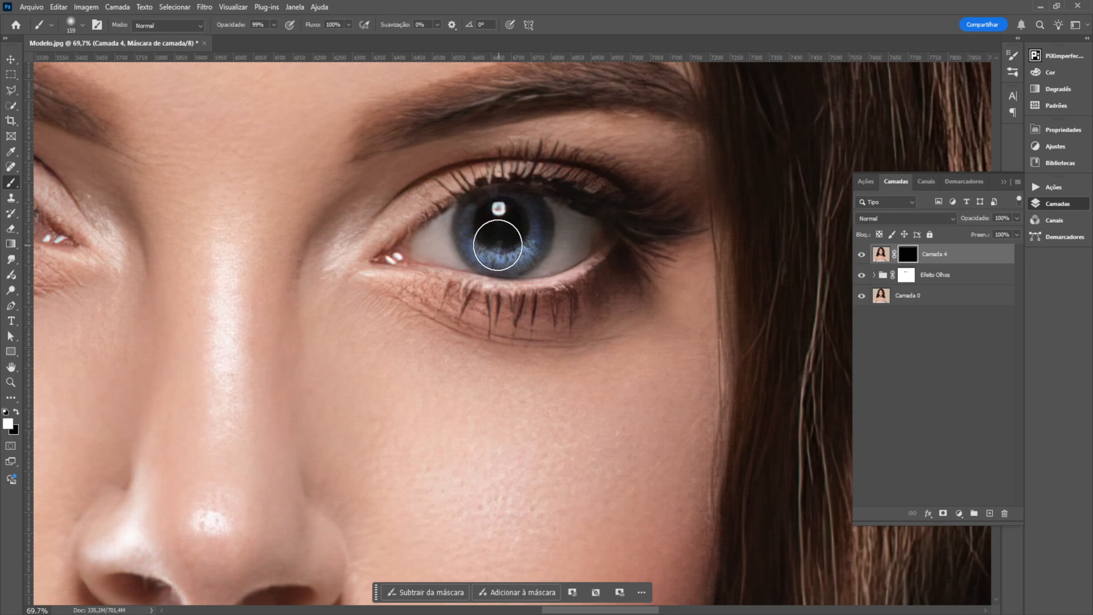
pyautogui.click(517, 242)
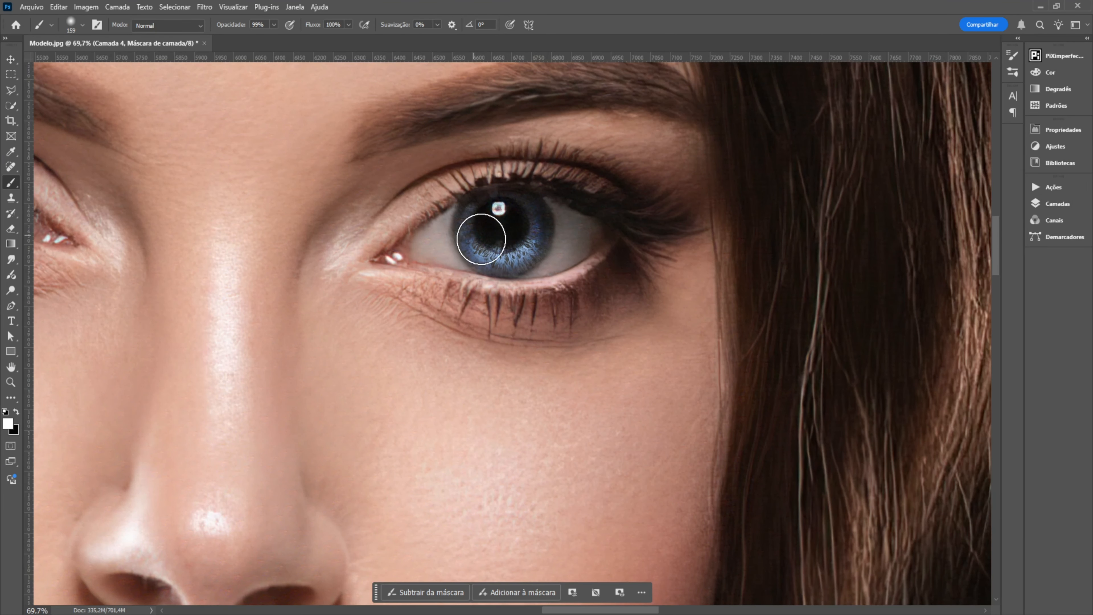
pyautogui.moveTo(424, 248); pyautogui.dragTo(711, 271)
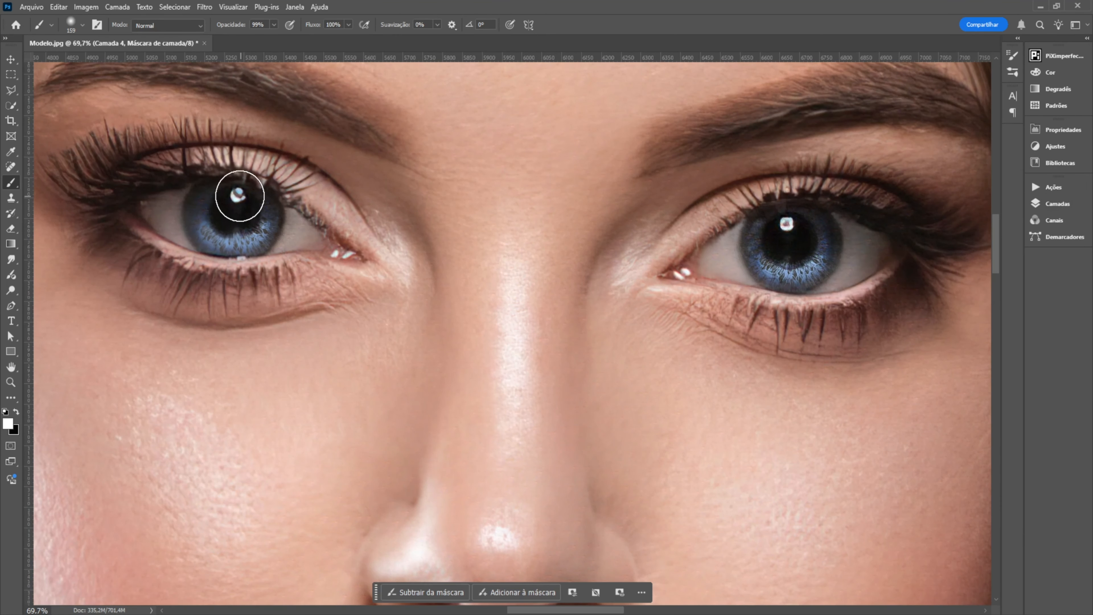
pyautogui.press('[')
pyautogui.press('[')
pyautogui.press('[')
pyautogui.press('[')
pyautogui.press('[')
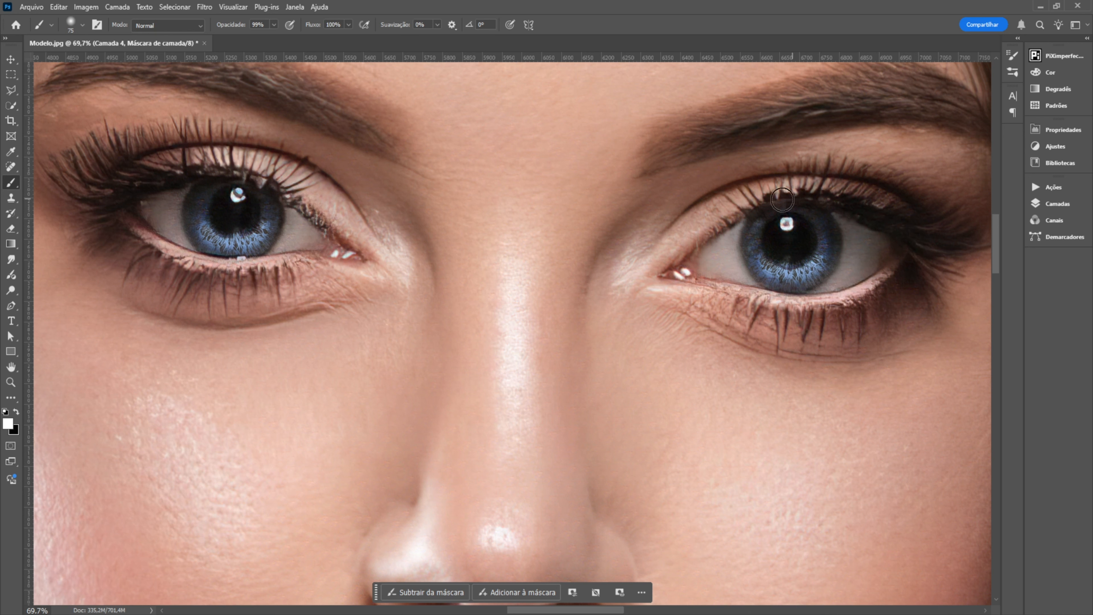
# Group Camada 4 together with the Efeito Olhos group above the original portrait layer.
pyautogui.hotkey('ctrl', '0')
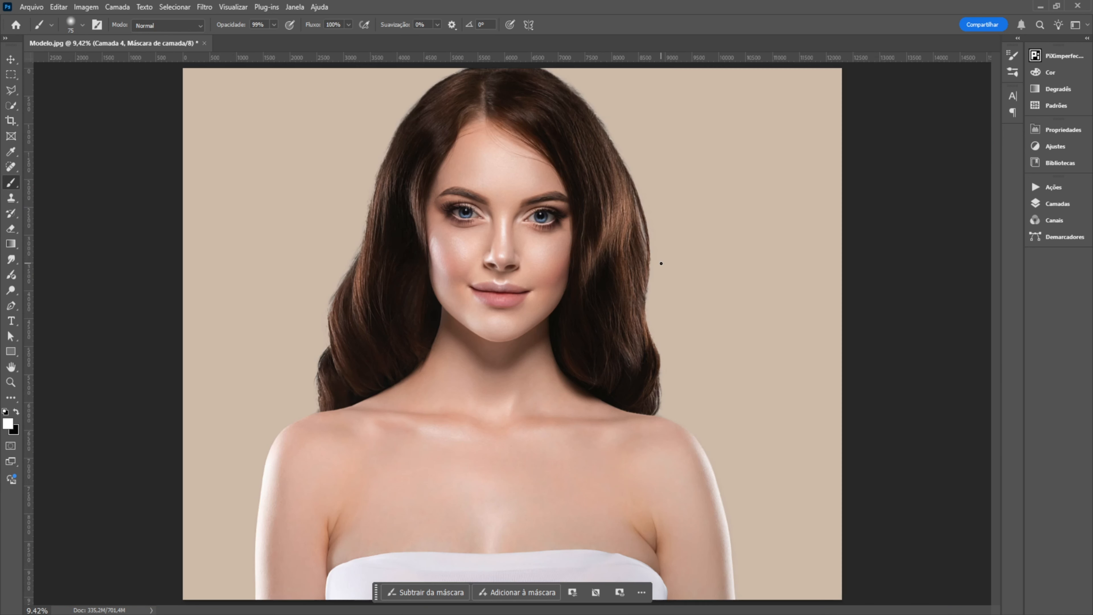
pyautogui.scroll(2, 595, 262)
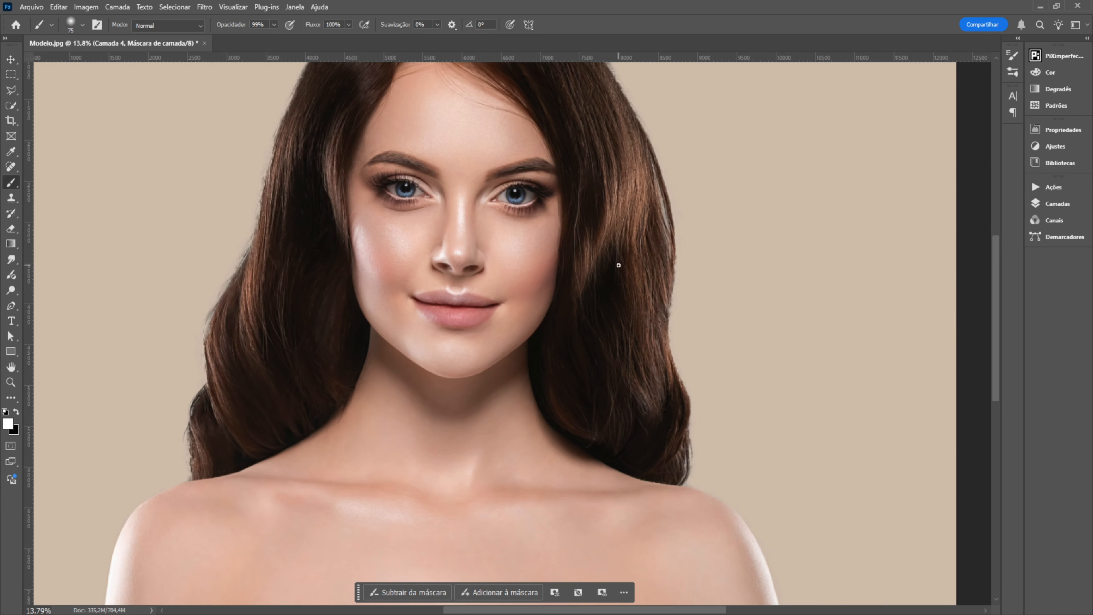
pyautogui.moveTo(519, 204); pyautogui.dragTo(542, 288)
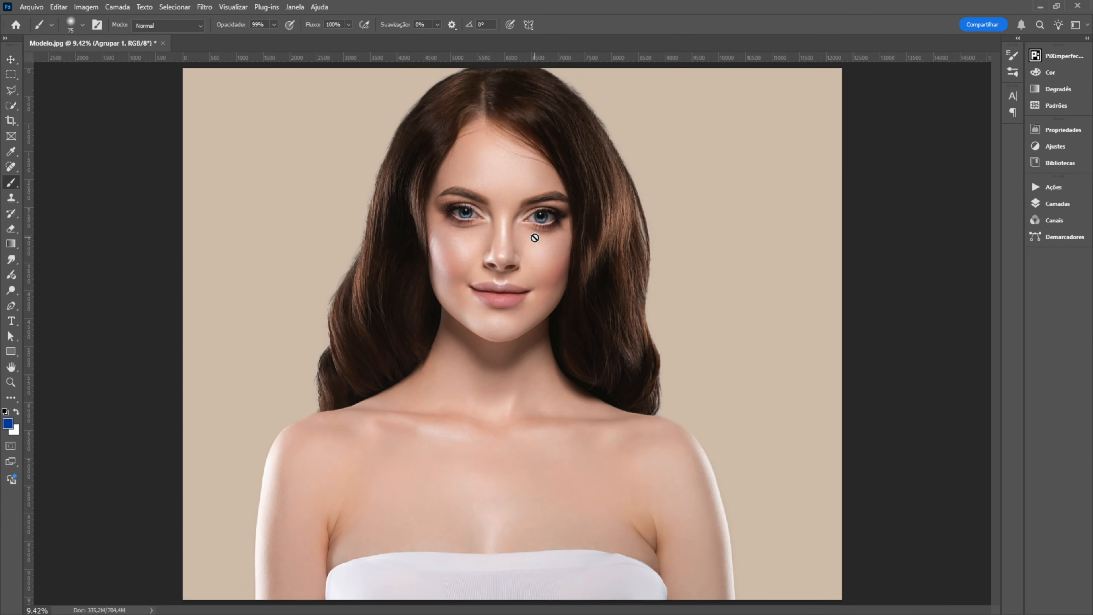
pyautogui.scroll(1, 541, 232)
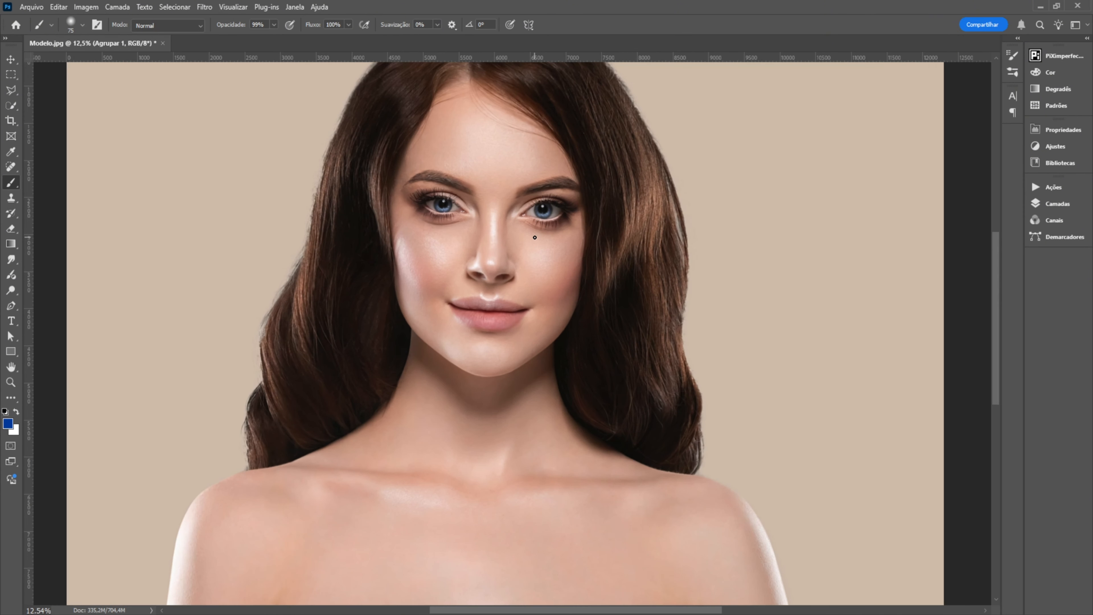
# Compare the portrait before and after the complete eye retouch by toggling the Agrupar 1 group's visibility.
pyautogui.click(1054, 204)
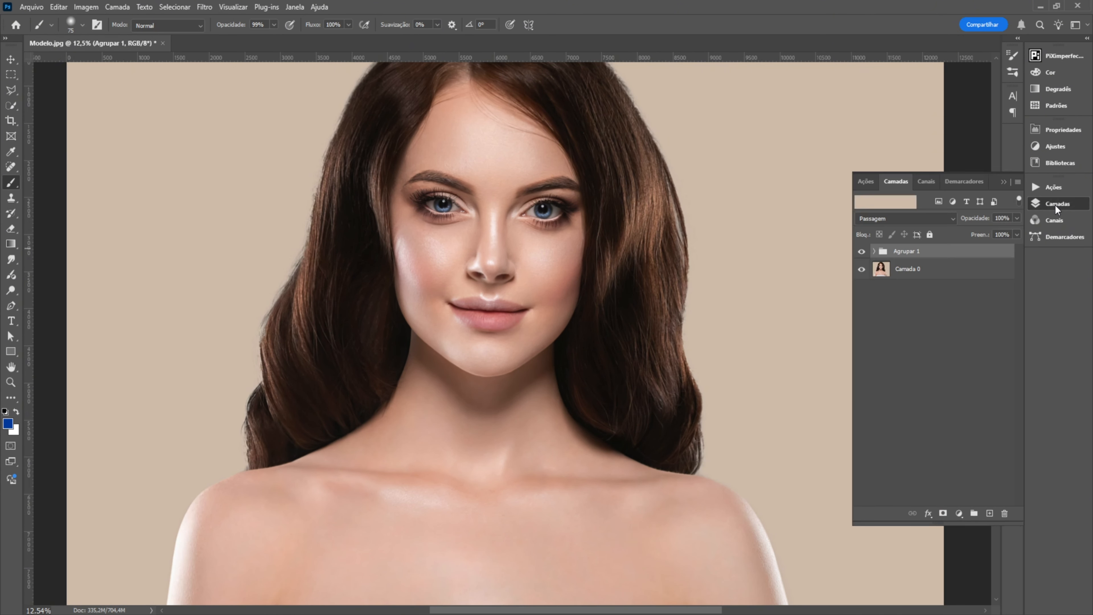
pyautogui.click(862, 252)
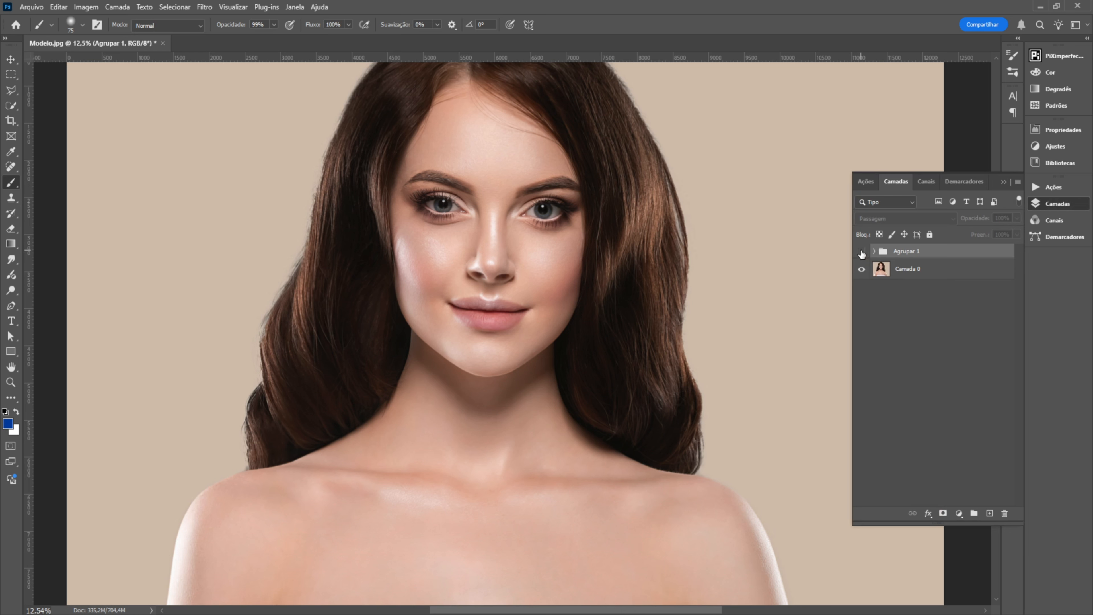
pyautogui.click(862, 253)
pyautogui.click(862, 253)
pyautogui.click(862, 253)
pyautogui.scroll(-3, 678, 257)
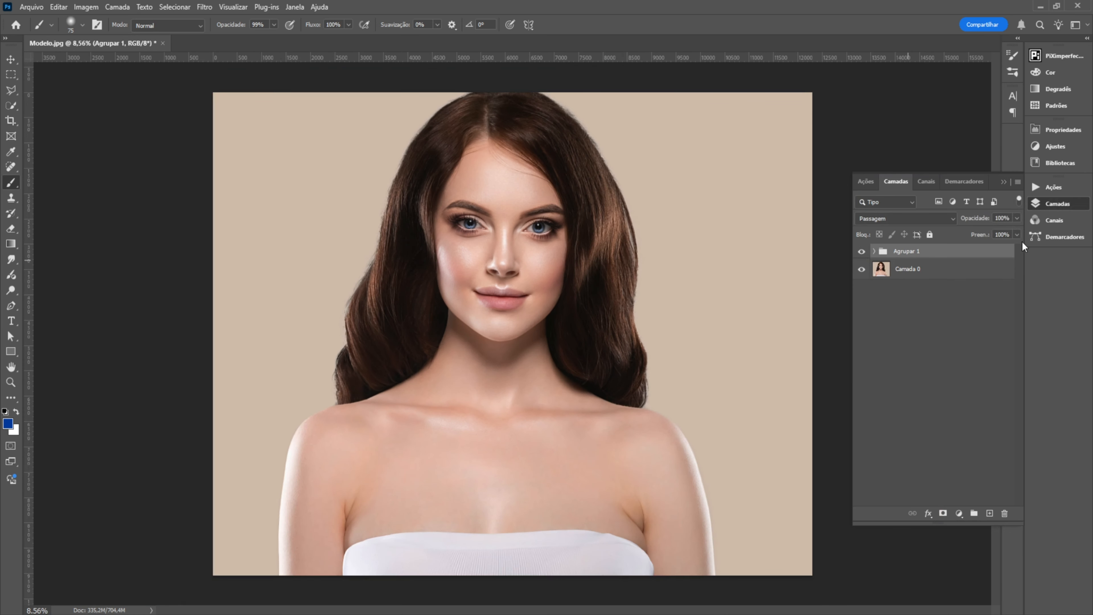
pyautogui.click(1074, 204)
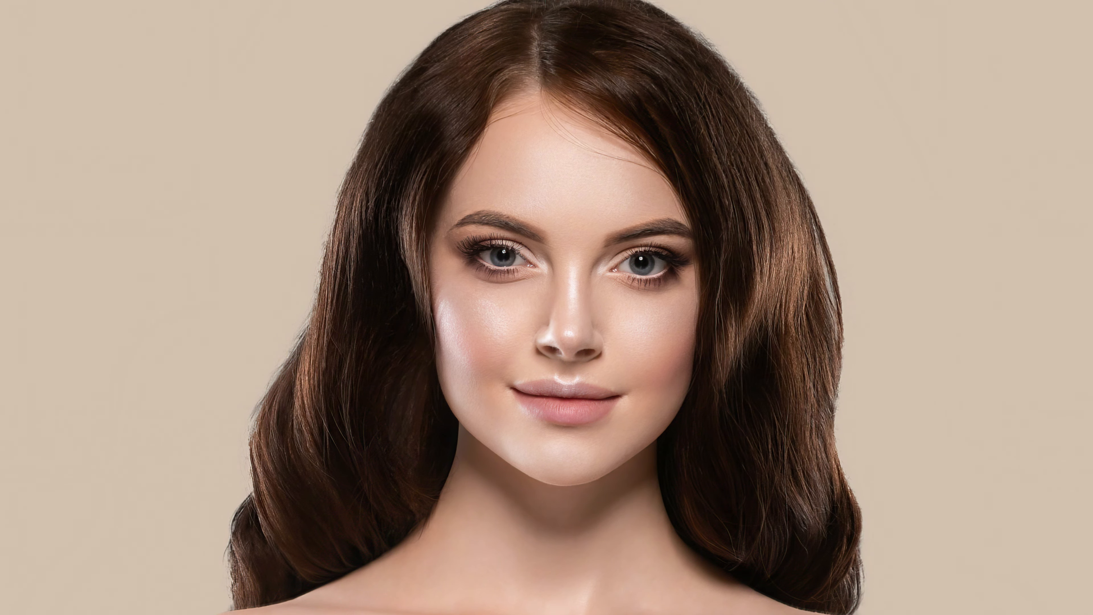